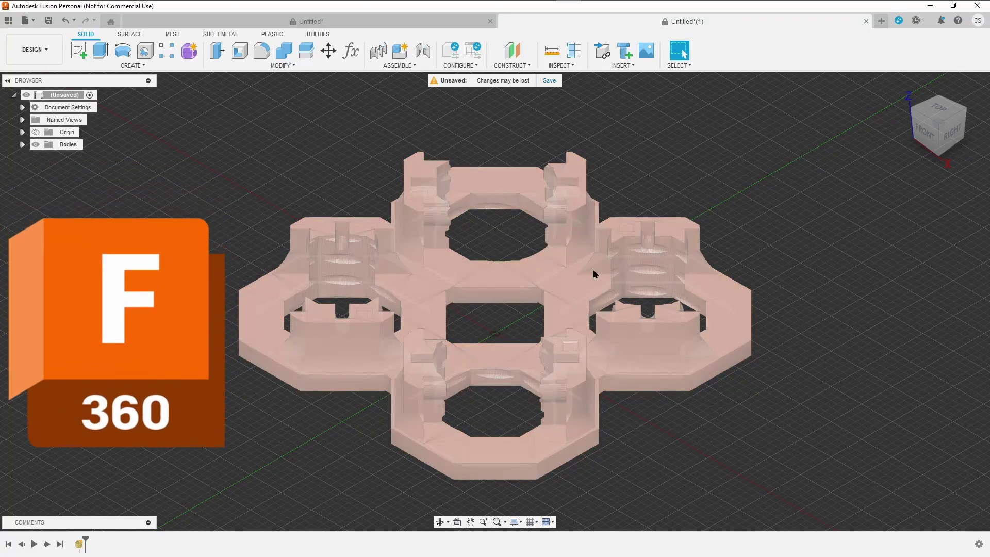
Generate face groups on the quad snap connector mesh with the Fast type, a 25 deg angle threshold and a 0.20 minimum group size.
{"action": "left_click", "coordinate": [423, 283]}
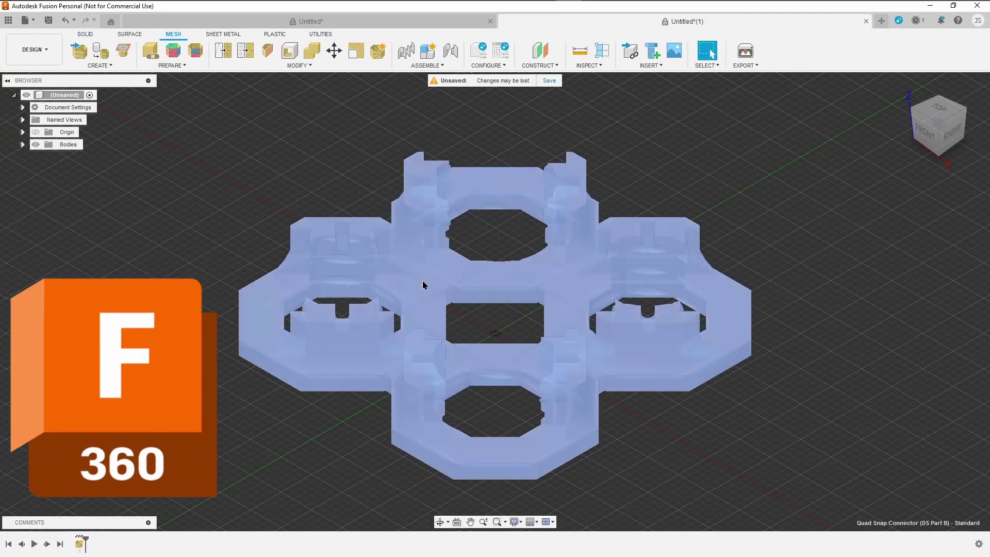
{"action": "left_click", "coordinate": [171, 65]}
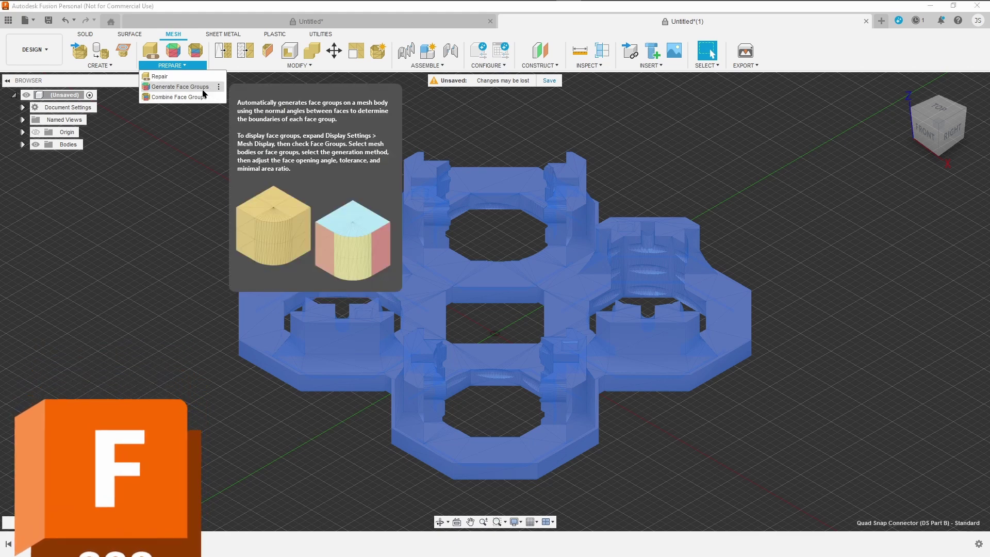
{"action": "left_click", "coordinate": [203, 88]}
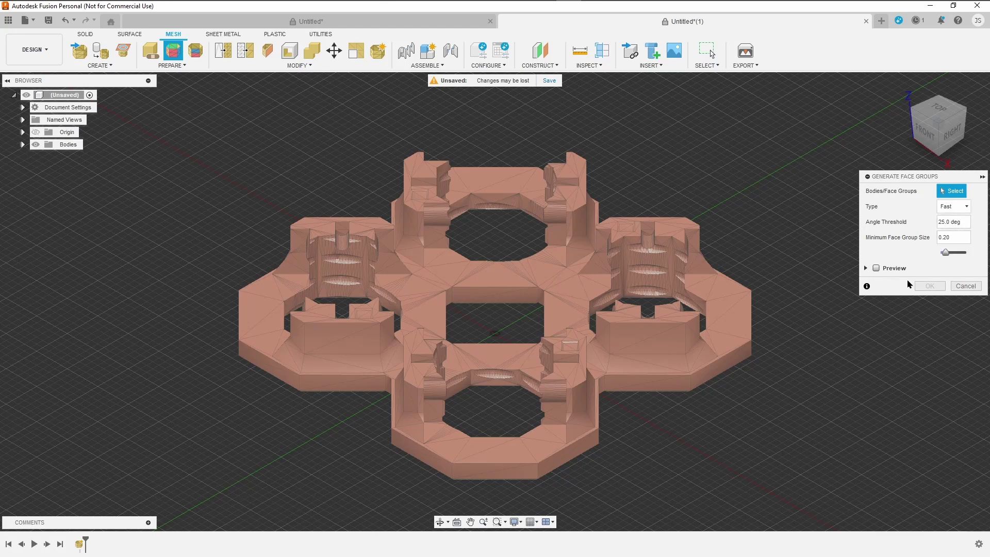
{"action": "left_click", "coordinate": [583, 362]}
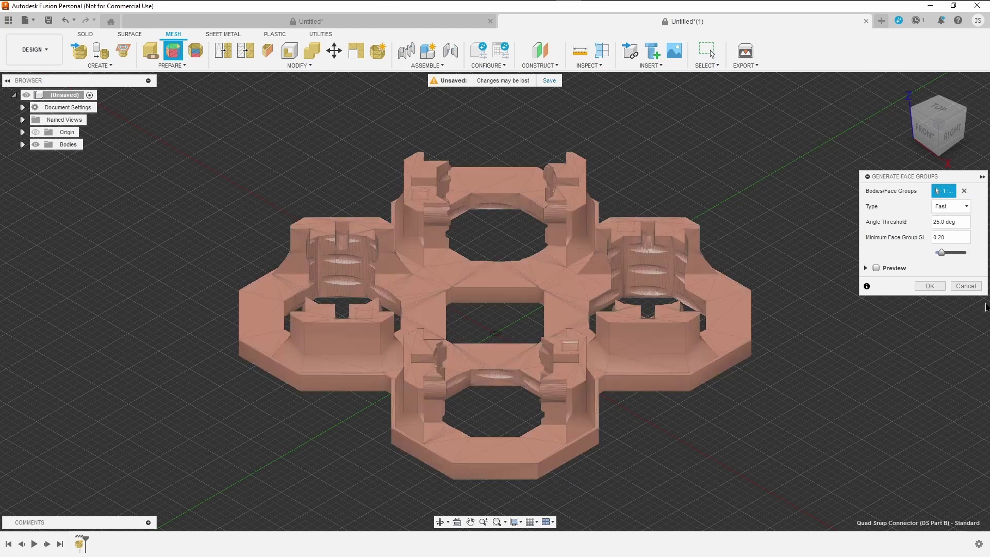
{"action": "left_click", "coordinate": [931, 287]}
Convert the face-grouped connector mesh into a solid body using the Parametric operation.
{"action": "left_click", "coordinate": [299, 65]}
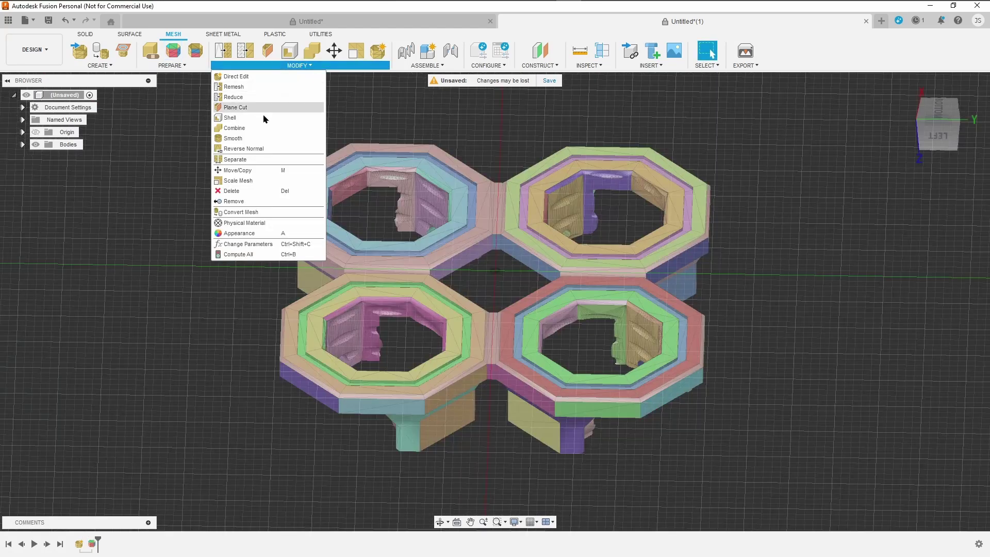
{"action": "left_click", "coordinate": [273, 212]}
{"action": "left_click", "coordinate": [487, 207]}
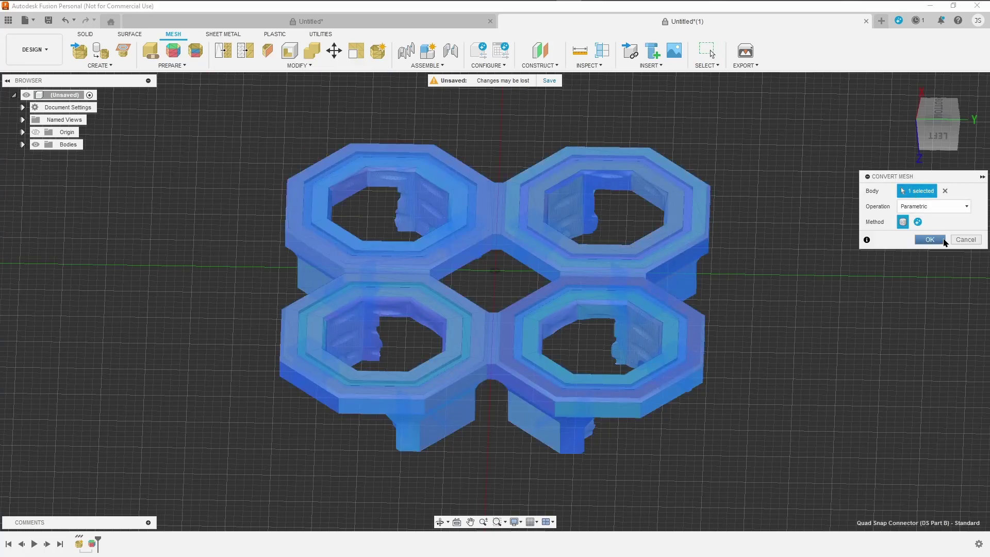
{"action": "left_click", "coordinate": [930, 240]}
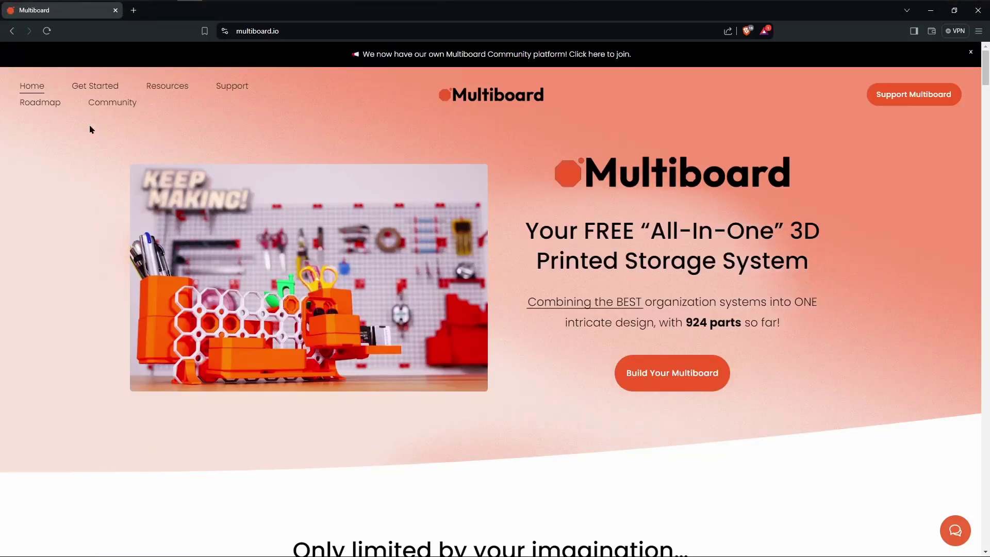
Switch to the web browser, look over the Multiboard home page and open its Parts Library.
{"action": "scroll", "coordinate": [436, 365], "scroll_direction": "down", "scroll_amount": 10}
{"action": "scroll", "coordinate": [548, 519], "scroll_direction": "up", "scroll_amount": 4}
{"action": "scroll", "coordinate": [621, 436], "scroll_direction": "down", "scroll_amount": 2}
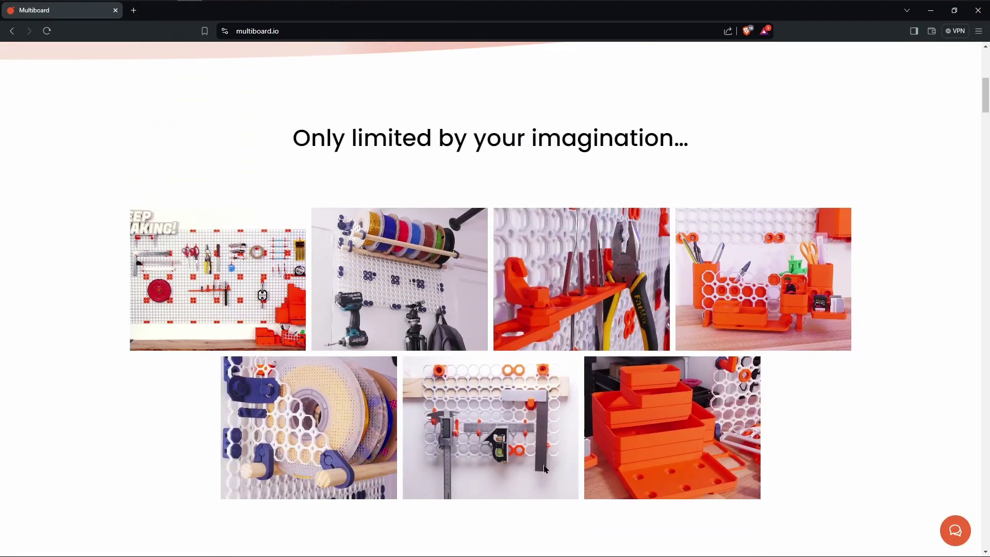
{"action": "scroll", "coordinate": [441, 410], "scroll_direction": "up", "scroll_amount": 8}
{"action": "mouse_move", "coordinate": [184, 98]}
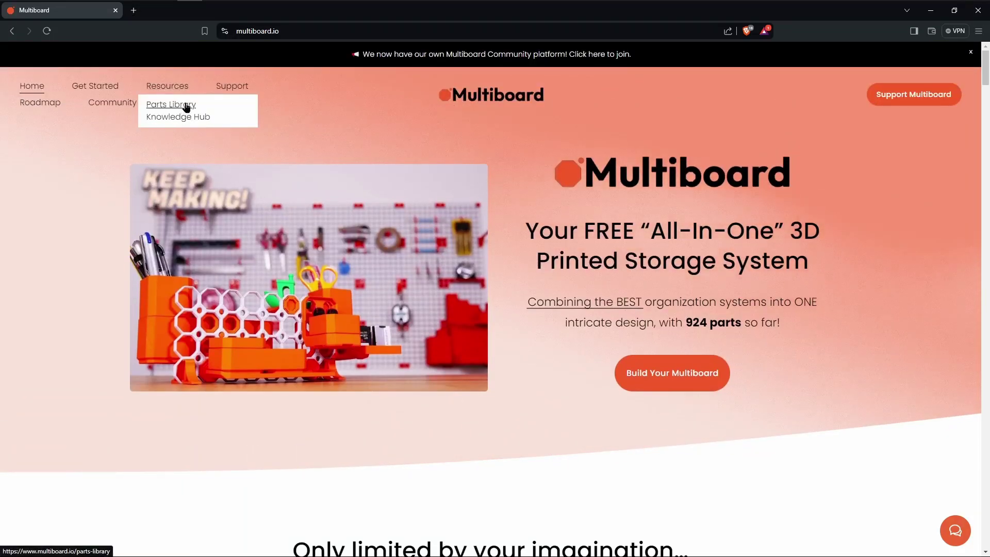
Open the Quad Snap Connector - DS Part B model page from the Mounting Systems parts.
{"action": "scroll", "coordinate": [530, 361], "scroll_direction": "down", "scroll_amount": 6}
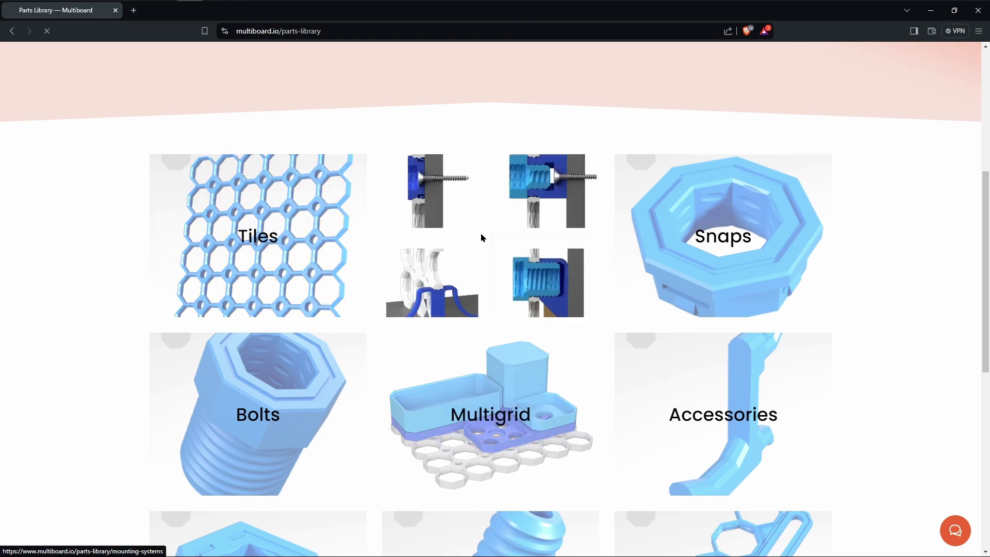
{"action": "scroll", "coordinate": [555, 321], "scroll_direction": "down", "scroll_amount": 4}
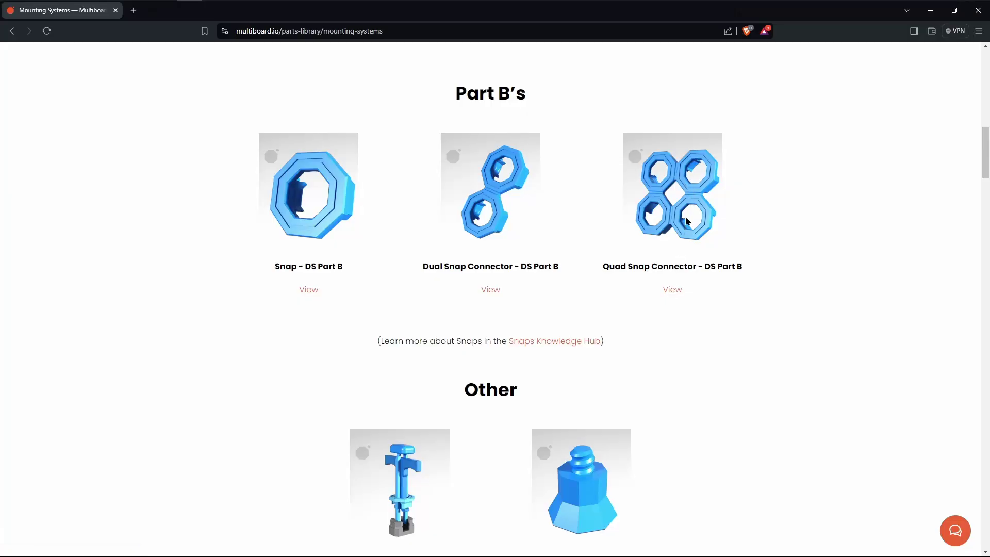
{"action": "scroll", "coordinate": [692, 207], "scroll_direction": "up", "scroll_amount": 1}
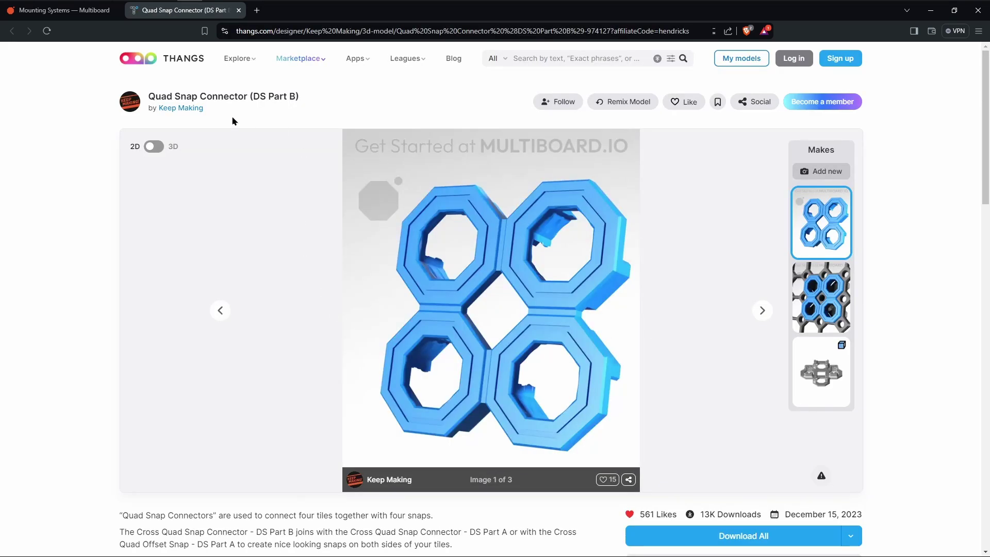
Examine the Quad Snap Connector (DS Part B) in the model page's 3D preview from several angles.
{"action": "scroll", "coordinate": [320, 268], "scroll_direction": "down", "scroll_amount": 2}
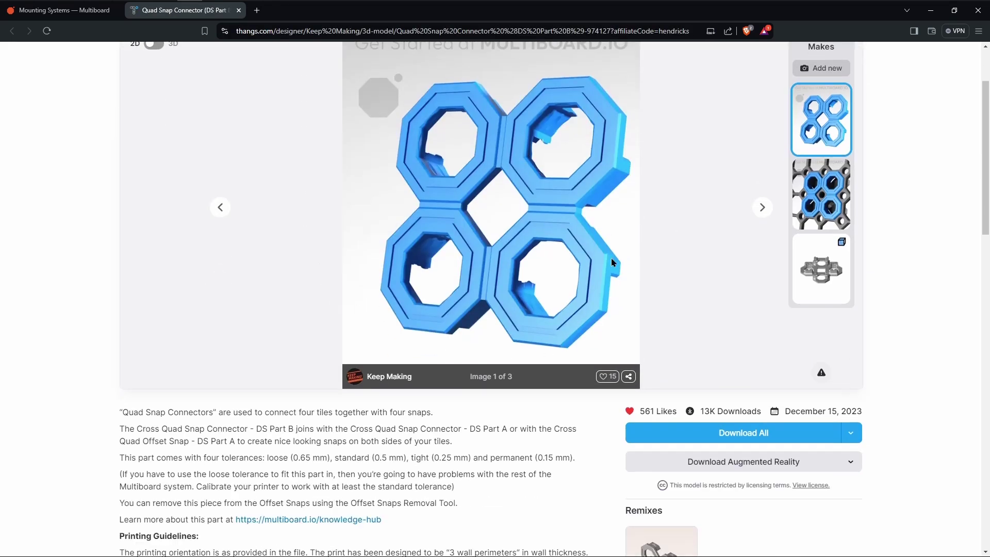
{"action": "left_click", "coordinate": [819, 281]}
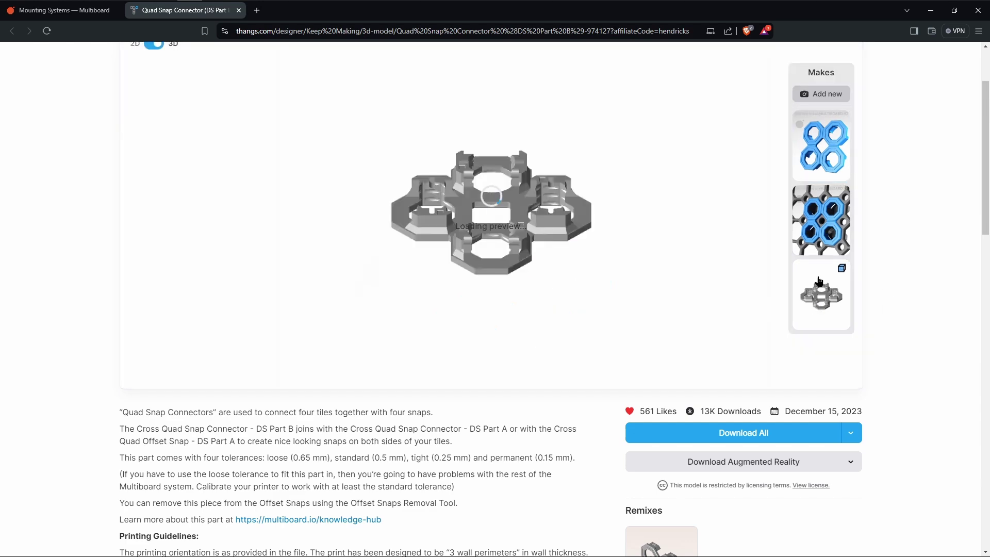
{"action": "left_click_drag", "start_coordinate": [523, 251], "coordinate": [544, 142]}
{"action": "scroll", "coordinate": [533, 185], "scroll_direction": "up", "scroll_amount": 2}
{"action": "scroll", "coordinate": [517, 261], "scroll_direction": "down", "scroll_amount": 3}
{"action": "scroll", "coordinate": [518, 260], "scroll_direction": "up", "scroll_amount": 2}
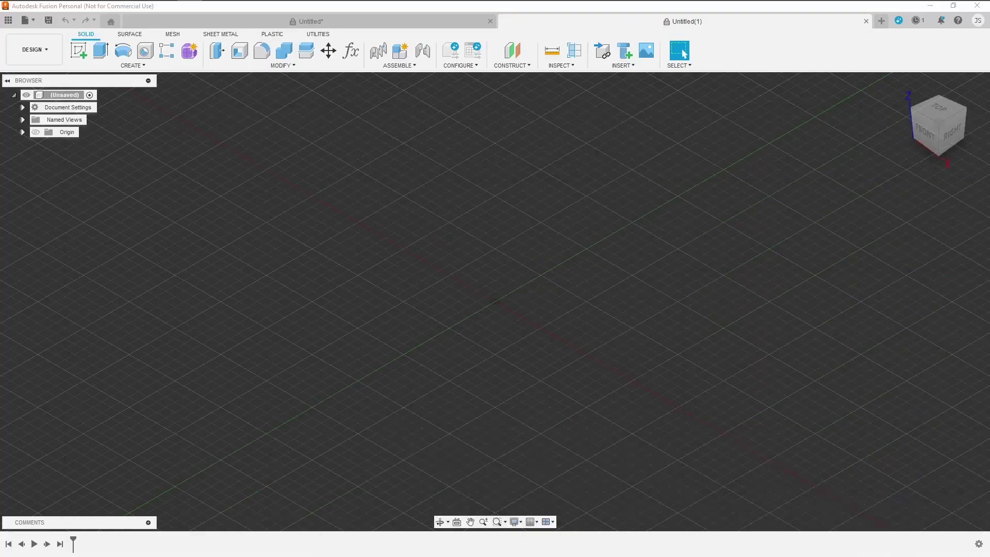
Switch to Fusion and insert the mesh file Quad Snap Connector (DS Part B) - Standard.stl from the computer.
{"action": "left_click", "coordinate": [567, 65]}
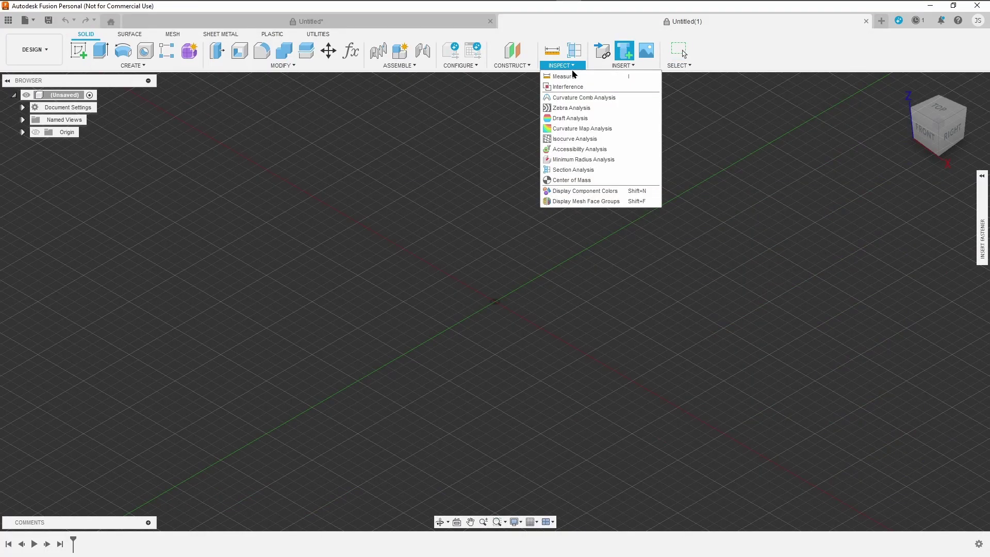
{"action": "left_click", "coordinate": [611, 66]}
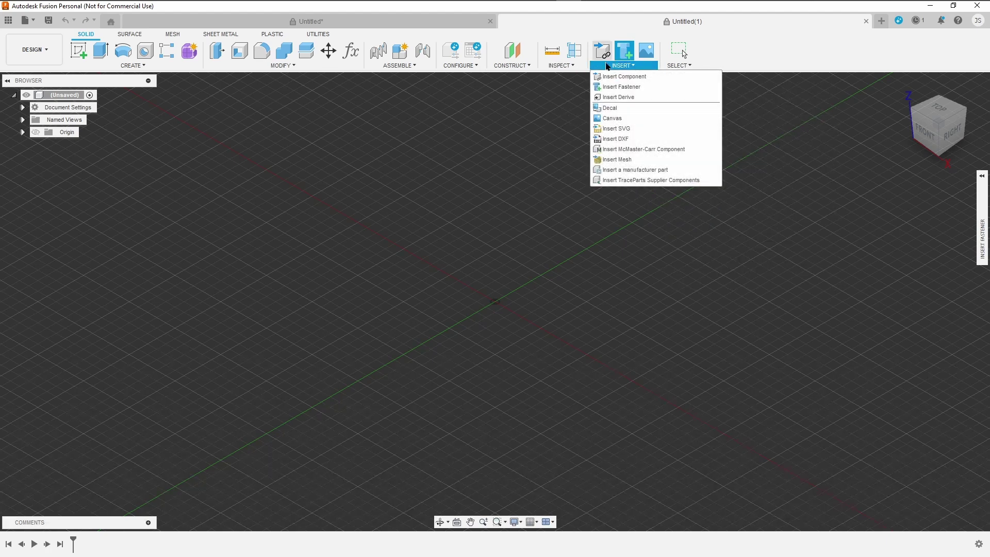
{"action": "left_click", "coordinate": [612, 160]}
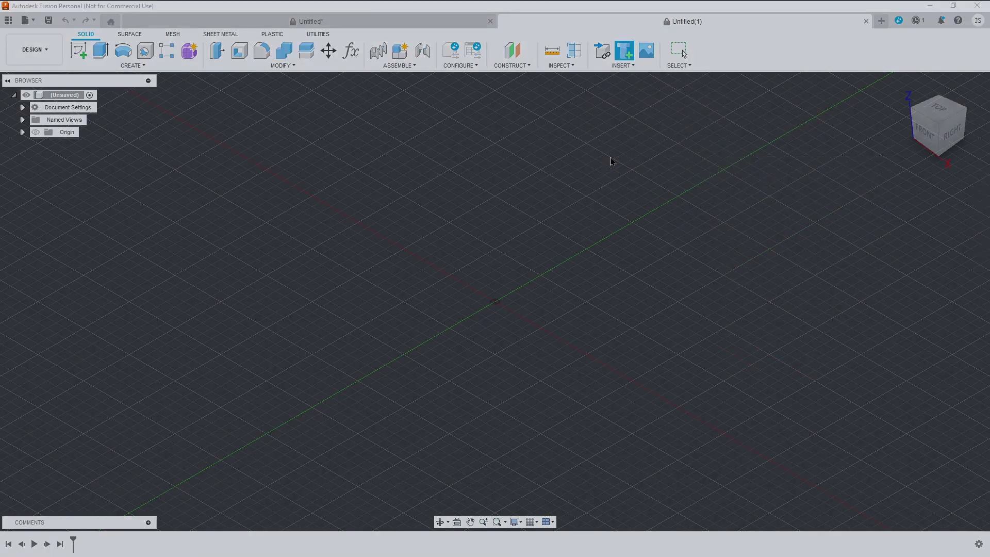
{"action": "left_click", "coordinate": [343, 388]}
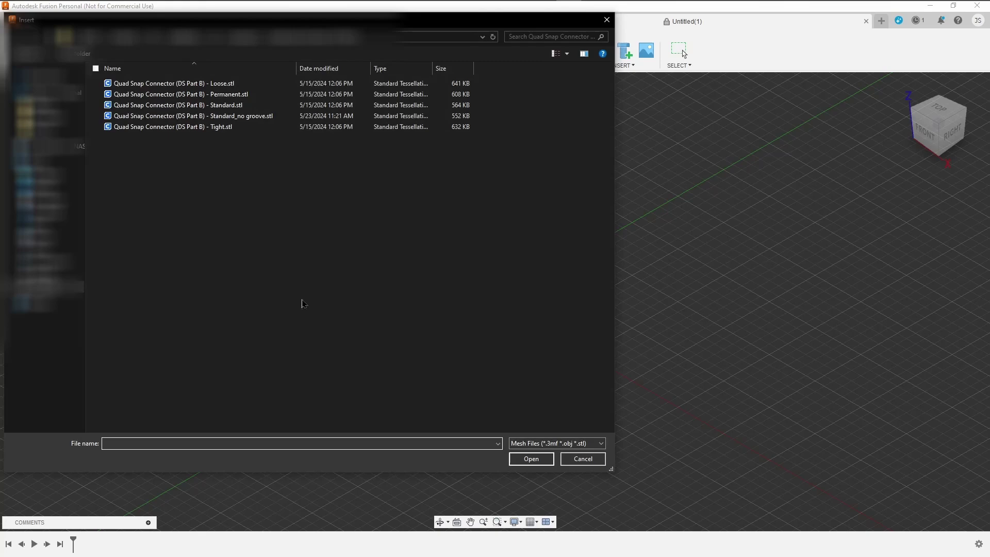
{"action": "left_click", "coordinate": [247, 106]}
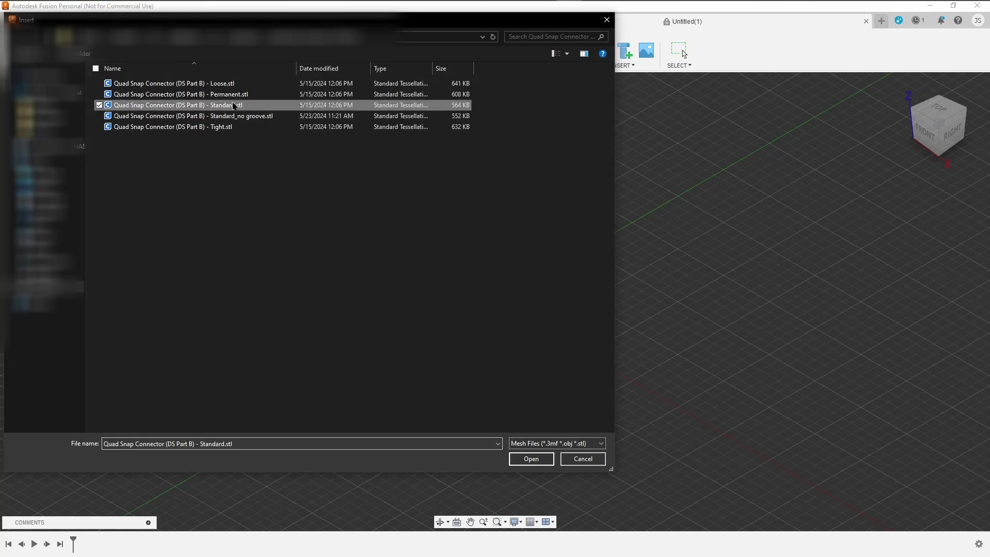
{"action": "left_click", "coordinate": [531, 459]}
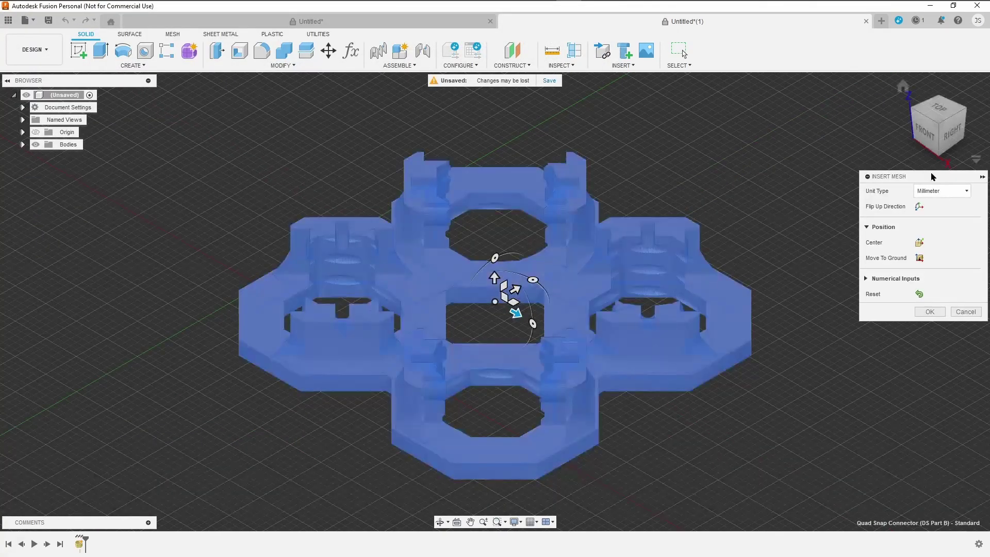
Move the inserted mesh away from the origin along the X axis.
{"action": "scroll", "coordinate": [518, 412], "scroll_direction": "down", "scroll_amount": 6}
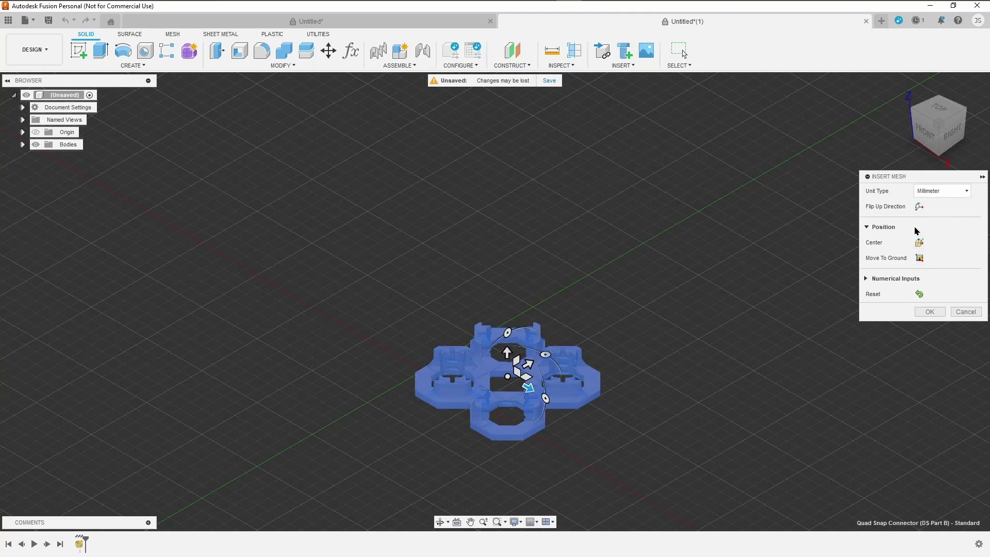
{"action": "left_click", "coordinate": [919, 259]}
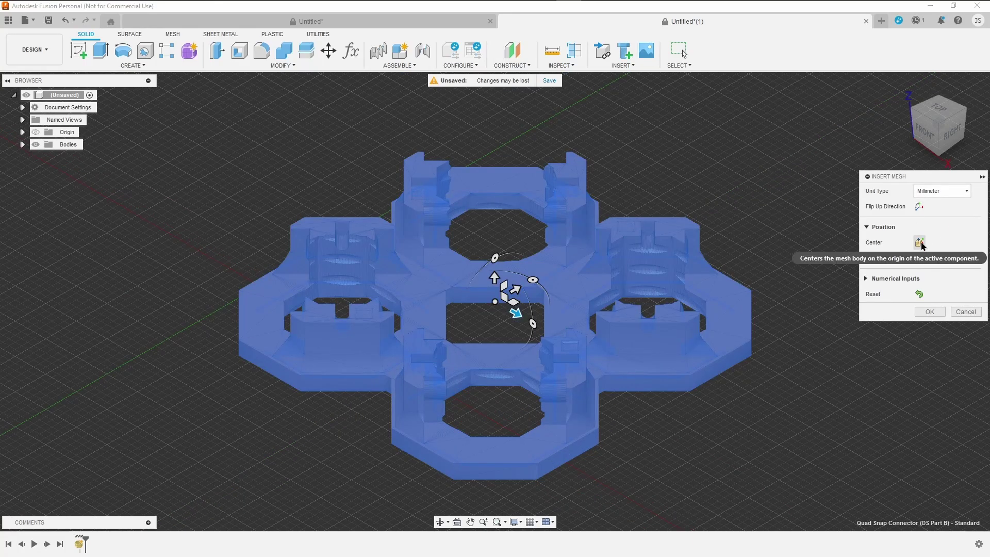
{"action": "mouse_move", "coordinate": [929, 106]}
{"action": "left_mouse_down"}
{"action": "mouse_move", "coordinate": [898, 169]}
{"action": "mouse_move", "coordinate": [895, 137]}
{"action": "left_mouse_up"}
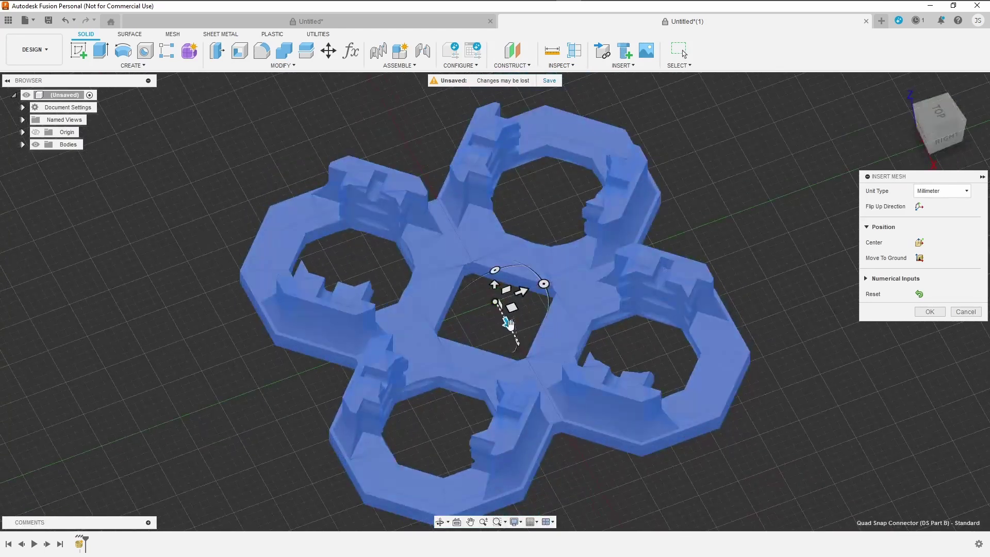
{"action": "left_click_drag", "start_coordinate": [506, 324], "coordinate": [682, 416]}
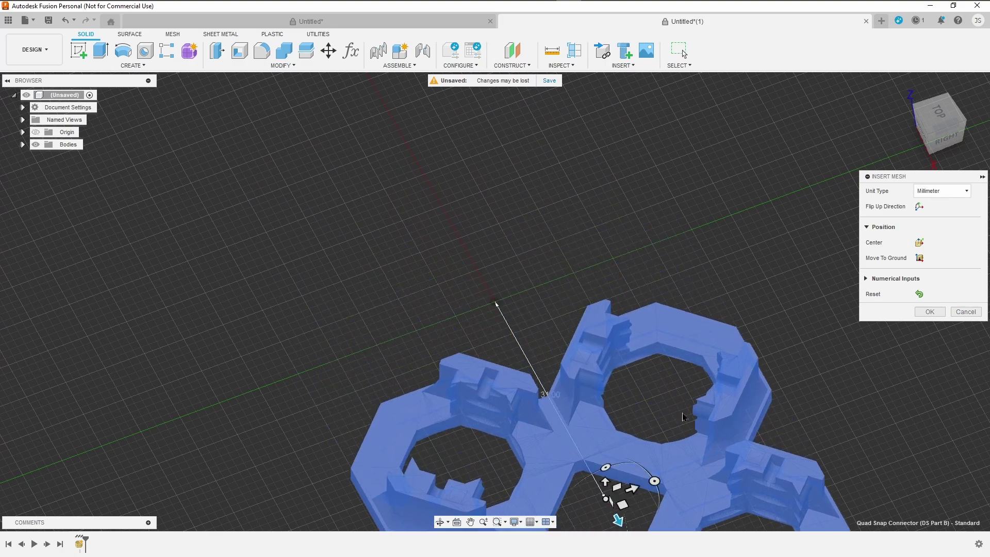
Center the mesh on the origin, move it to the ground and finish the insertion in millimeters.
{"action": "left_click", "coordinate": [919, 242]}
{"action": "mouse_move", "coordinate": [933, 135]}
{"action": "left_mouse_down"}
{"action": "mouse_move", "coordinate": [940, 53]}
{"action": "mouse_move", "coordinate": [928, 81]}
{"action": "mouse_move", "coordinate": [929, 40]}
{"action": "mouse_move", "coordinate": [941, 50]}
{"action": "mouse_move", "coordinate": [932, 69]}
{"action": "mouse_move", "coordinate": [942, 32]}
{"action": "mouse_move", "coordinate": [931, 126]}
{"action": "left_mouse_up"}
{"action": "left_click", "coordinate": [919, 258]}
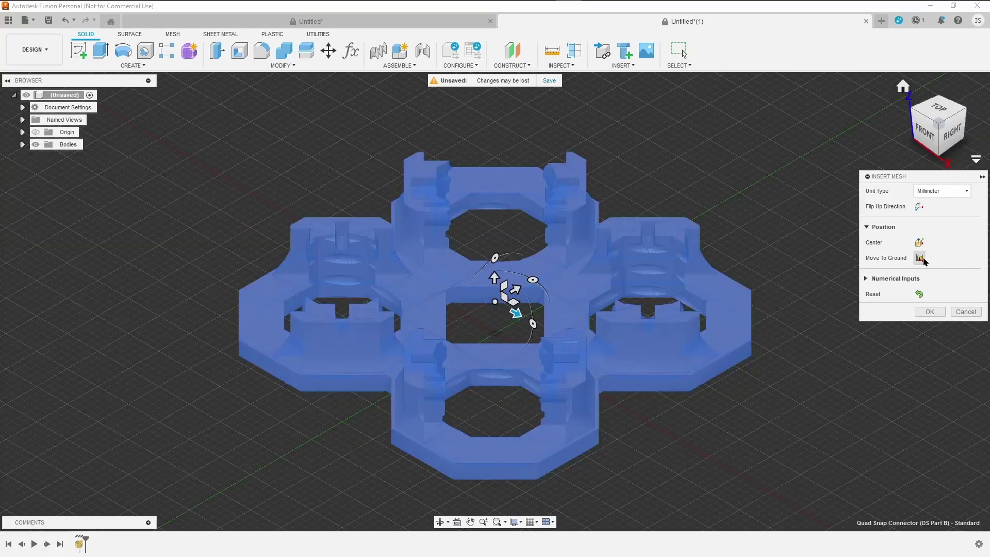
{"action": "left_click", "coordinate": [920, 312]}
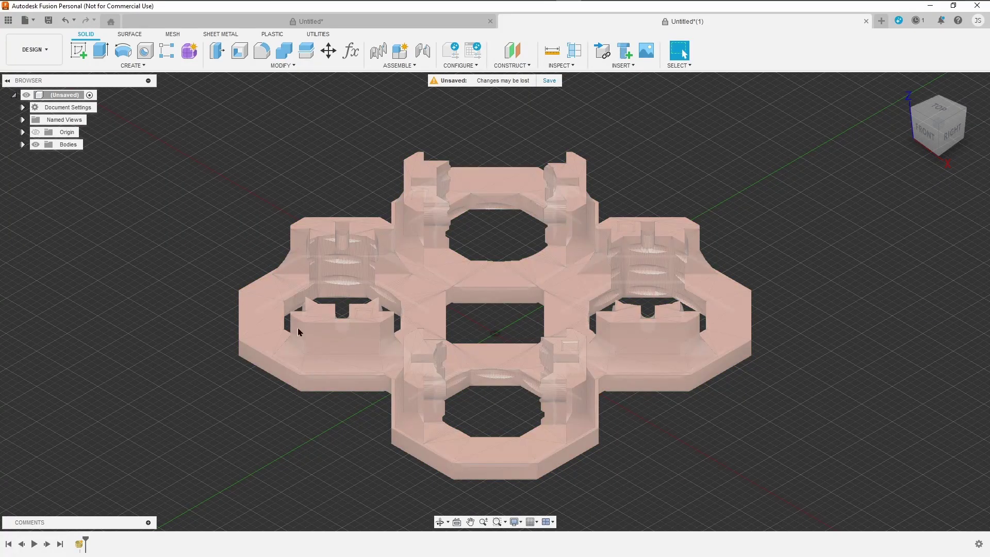
Generate face groups on the inserted connector mesh with the Fast type, 25 deg angle threshold and 0.20 minimum face group size.
{"action": "left_click", "coordinate": [423, 281]}
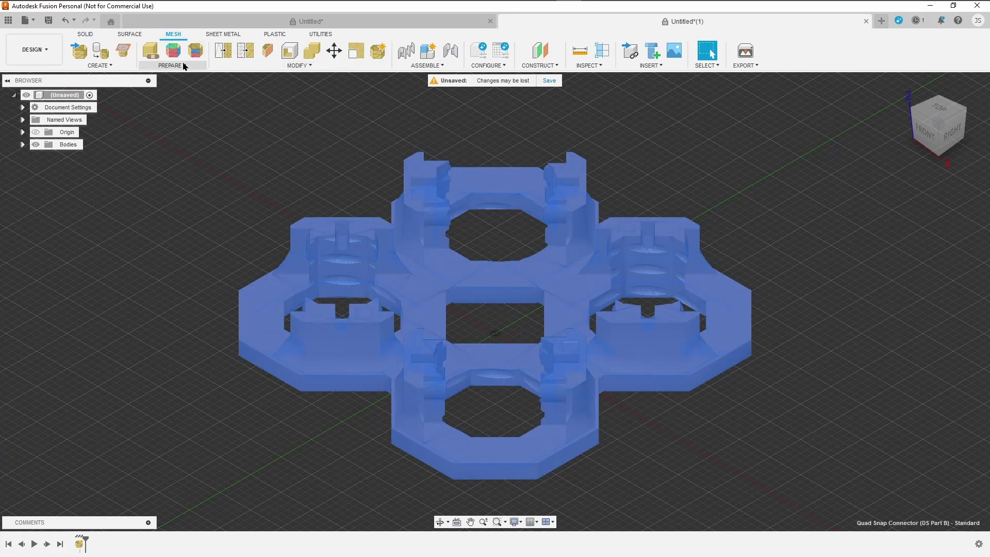
{"action": "left_click", "coordinate": [183, 66]}
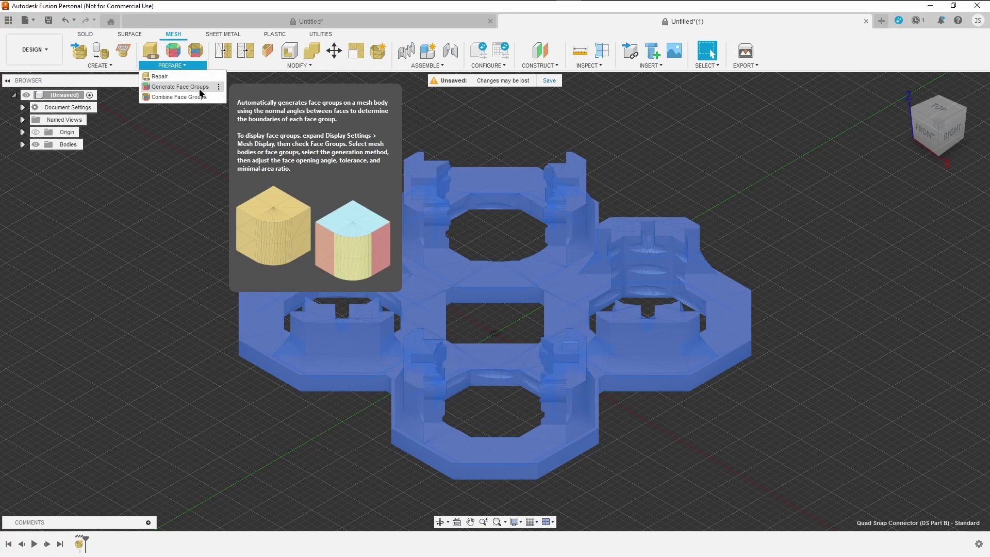
{"action": "left_click", "coordinate": [204, 87]}
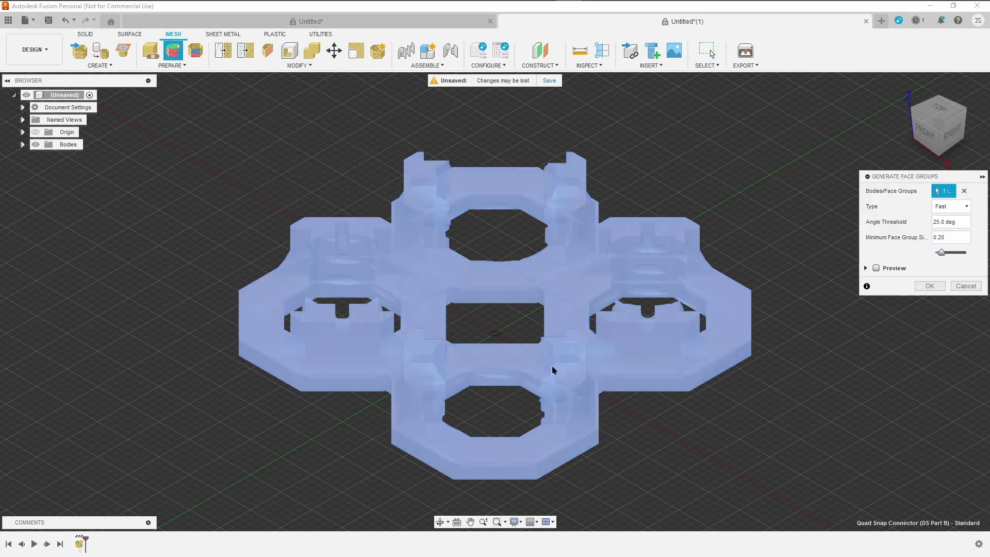
{"action": "left_click", "coordinate": [494, 283]}
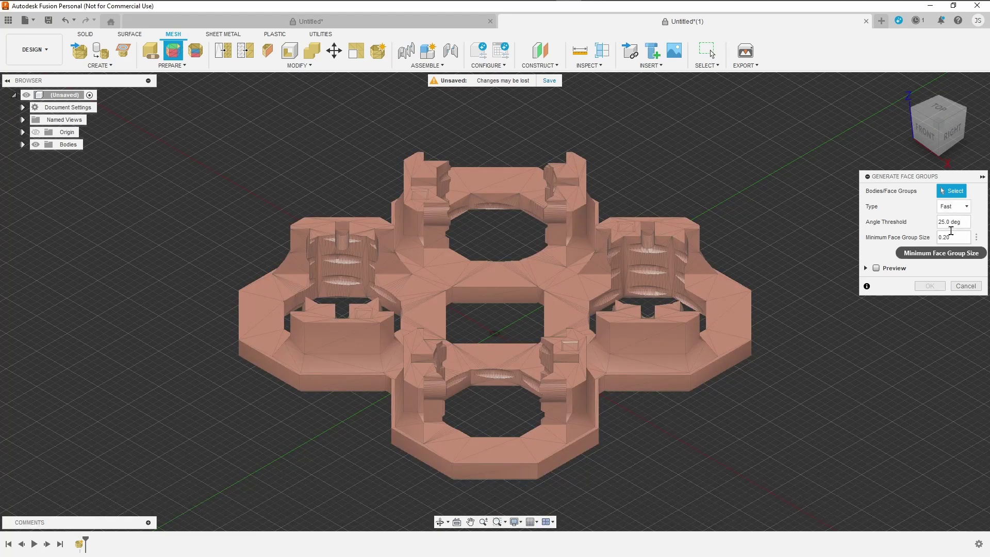
{"action": "left_click", "coordinate": [583, 363]}
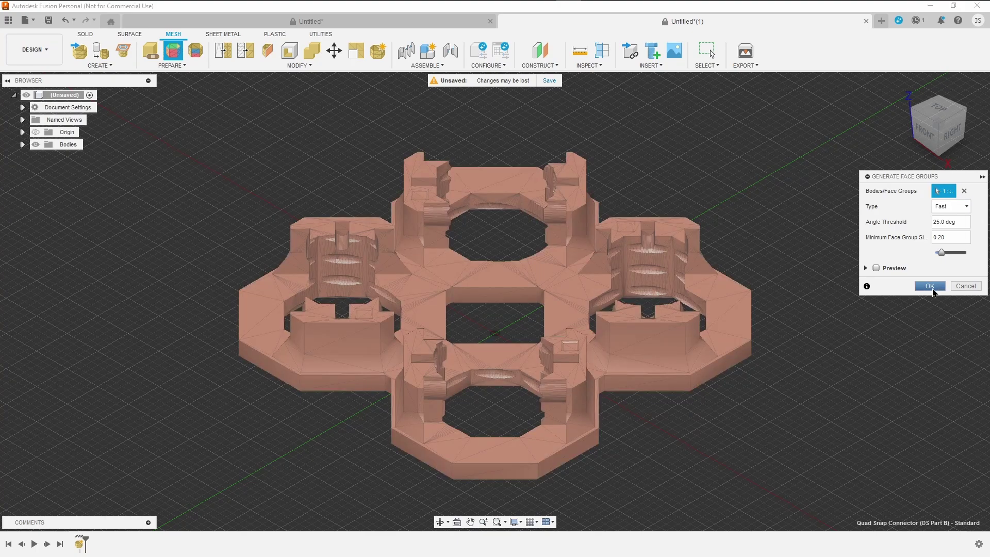
{"action": "left_click", "coordinate": [929, 286]}
Convert the connector mesh into a solid body with the Parametric operation and the faceted method.
{"action": "middle_click_drag", "start_coordinate": [925, 103], "coordinate": [941, 139], "text": "shift"}
{"action": "left_click_drag", "start_coordinate": [942, 140], "coordinate": [950, 98]}
{"action": "mouse_move", "coordinate": [921, 62]}
{"action": "middle_mouse_down", "text": "shift"}
{"action": "mouse_move", "coordinate": [921, 85]}
{"action": "mouse_move", "coordinate": [922, 67]}
{"action": "middle_mouse_up", "text": "shift"}
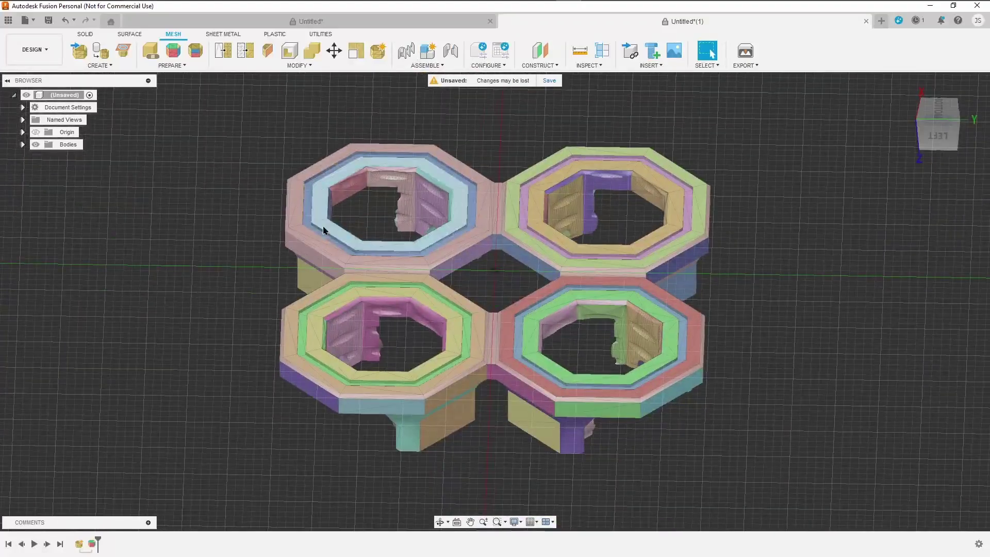
{"action": "left_click", "coordinate": [172, 66]}
{"action": "left_click", "coordinate": [263, 66]}
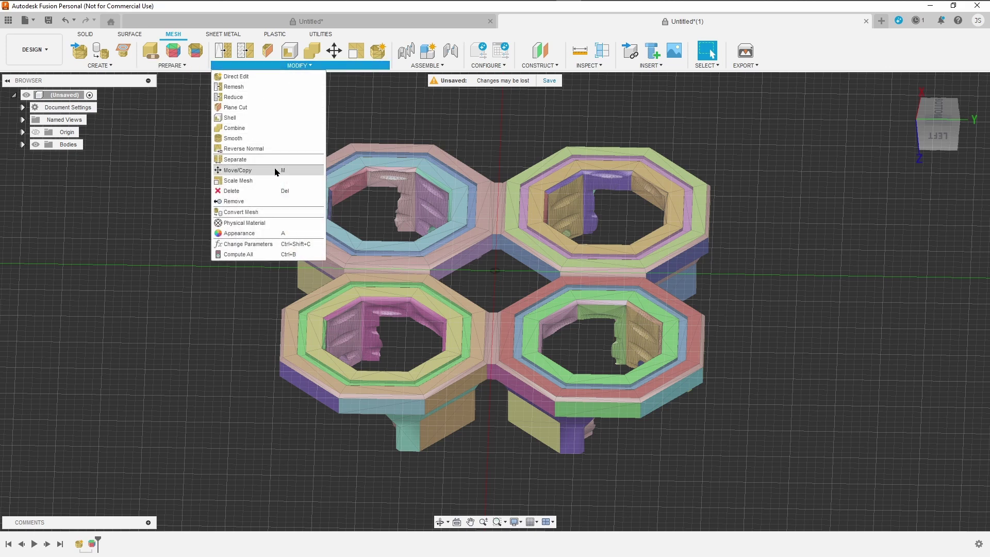
{"action": "left_click", "coordinate": [272, 213]}
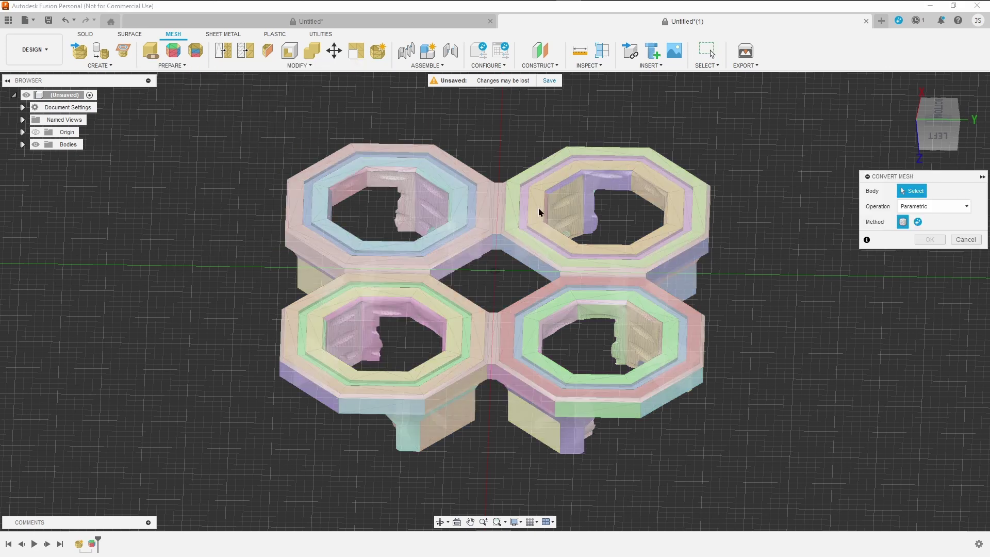
{"action": "left_click", "coordinate": [487, 206]}
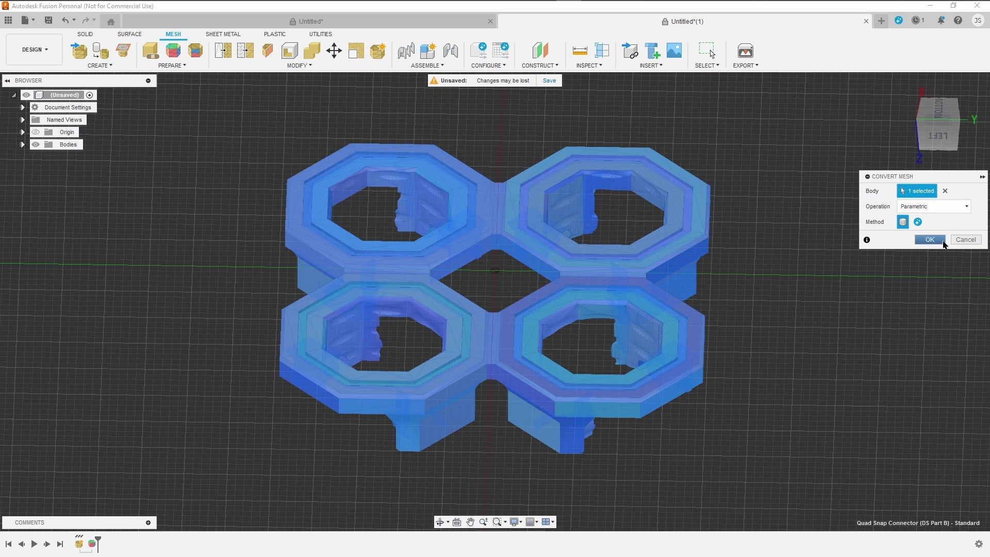
{"action": "left_click", "coordinate": [945, 241]}
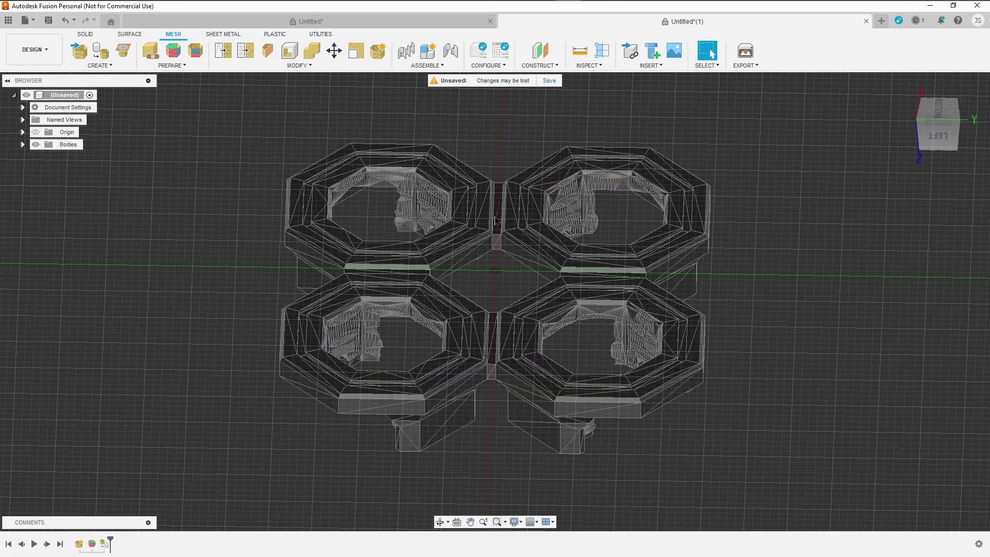
Delete a triangular facet on the groove wall of one octagonal ring's underside to merge it into a single flat face.
{"action": "scroll", "coordinate": [381, 331], "scroll_direction": "down", "scroll_amount": 4}
{"action": "scroll", "coordinate": [470, 327], "scroll_direction": "up", "scroll_amount": 5}
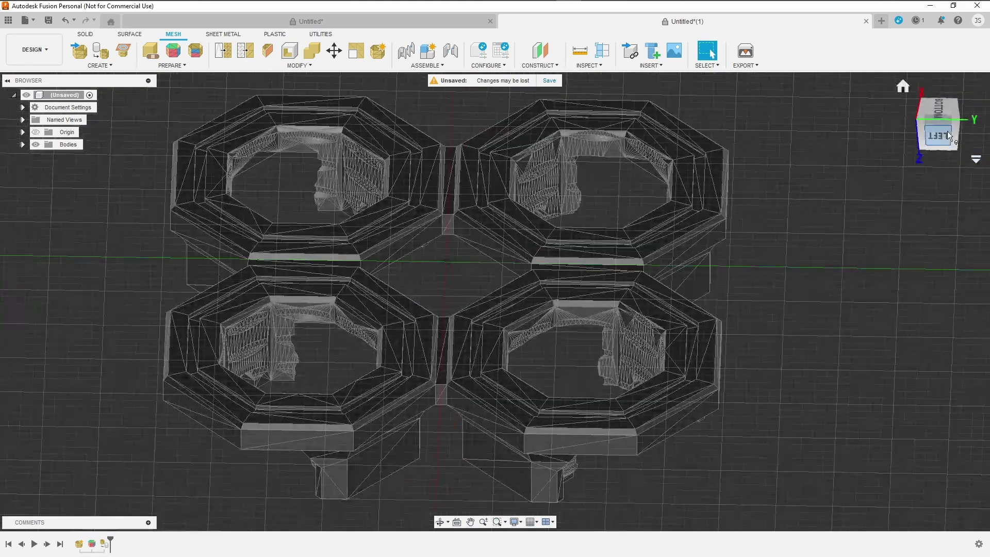
{"action": "mouse_move", "coordinate": [946, 131]}
{"action": "left_mouse_down"}
{"action": "mouse_move", "coordinate": [901, 129]}
{"action": "mouse_move", "coordinate": [896, 147]}
{"action": "mouse_move", "coordinate": [910, 131]}
{"action": "mouse_move", "coordinate": [918, 154]}
{"action": "mouse_move", "coordinate": [929, 116]}
{"action": "mouse_move", "coordinate": [908, 91]}
{"action": "mouse_move", "coordinate": [887, 101]}
{"action": "left_mouse_up"}
{"action": "scroll", "coordinate": [743, 139], "scroll_direction": "up", "scroll_amount": 10}
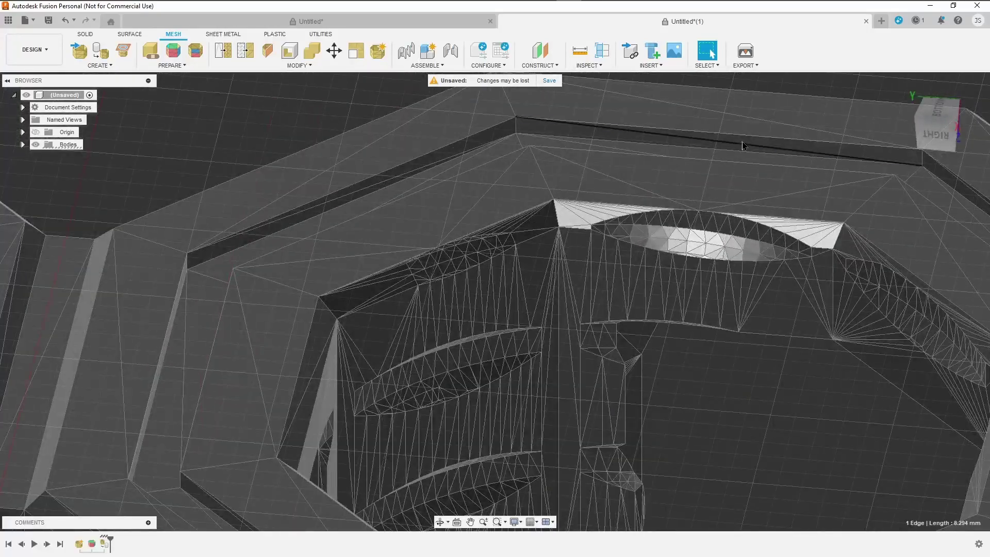
{"action": "left_click", "coordinate": [761, 146]}
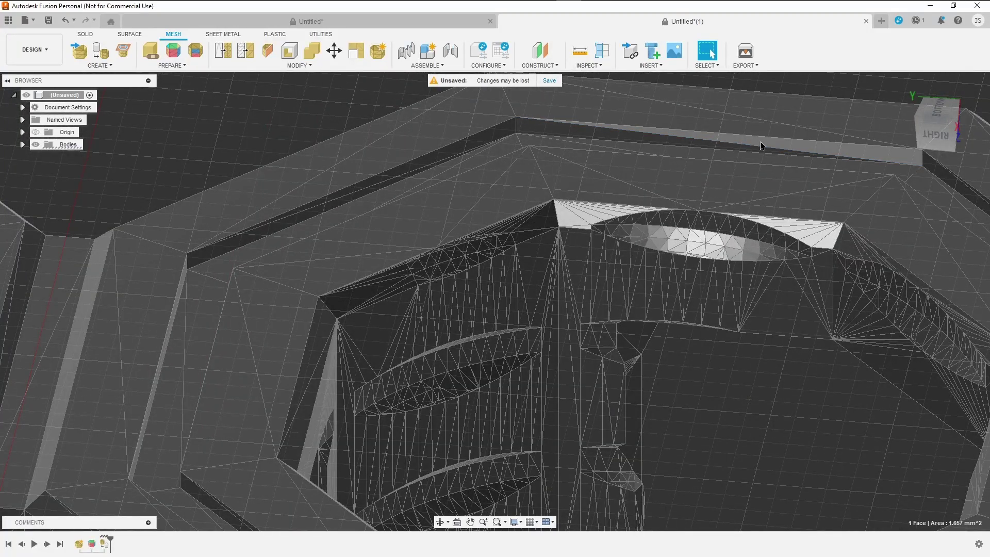
{"action": "scroll", "coordinate": [722, 258], "scroll_direction": "down", "scroll_amount": 10}
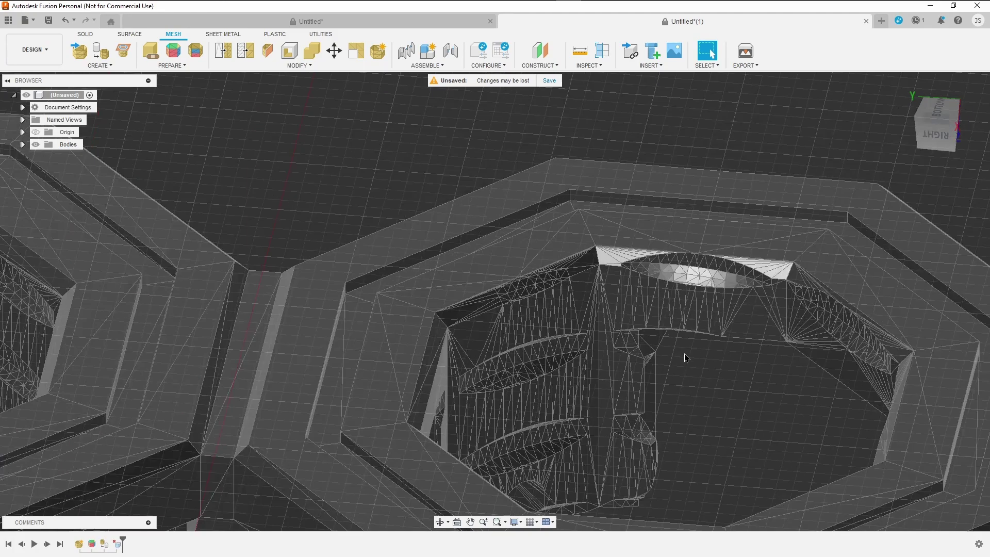
Delete the sliver facet along the groove edge on the opposite side of the connector's underside.
{"action": "mouse_move", "coordinate": [932, 179]}
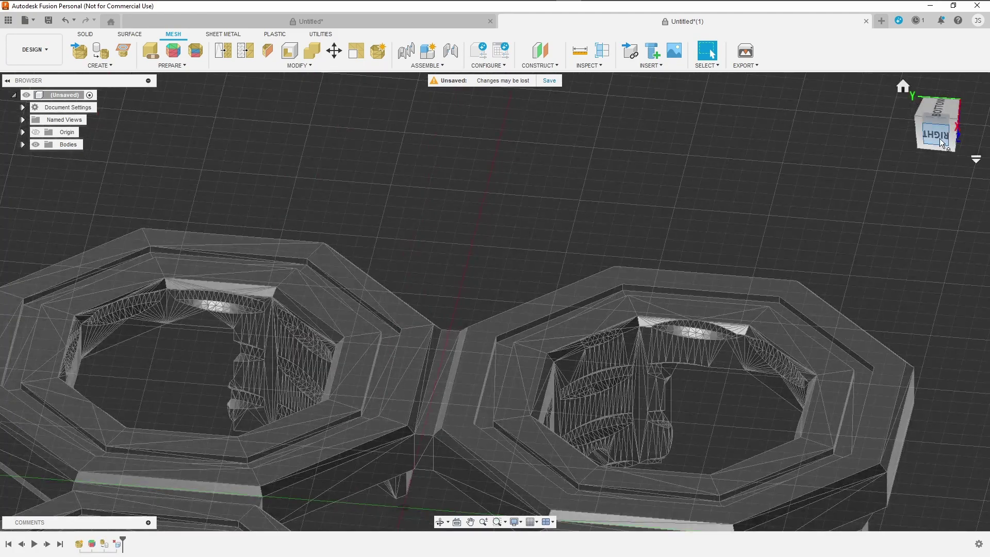
{"action": "mouse_move", "coordinate": [939, 139]}
{"action": "left_mouse_down"}
{"action": "mouse_move", "coordinate": [920, 173]}
{"action": "mouse_move", "coordinate": [900, 180]}
{"action": "mouse_move", "coordinate": [817, 111]}
{"action": "mouse_move", "coordinate": [807, 147]}
{"action": "left_mouse_up"}
{"action": "scroll", "coordinate": [371, 304], "scroll_direction": "up", "scroll_amount": 6}
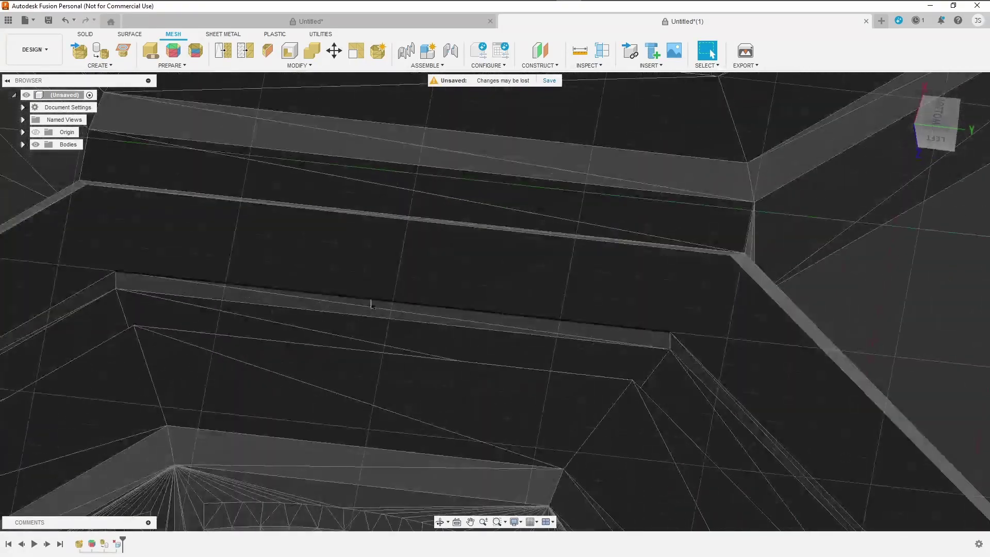
{"action": "left_click", "coordinate": [379, 331]}
{"action": "key", "text": "Delete"}
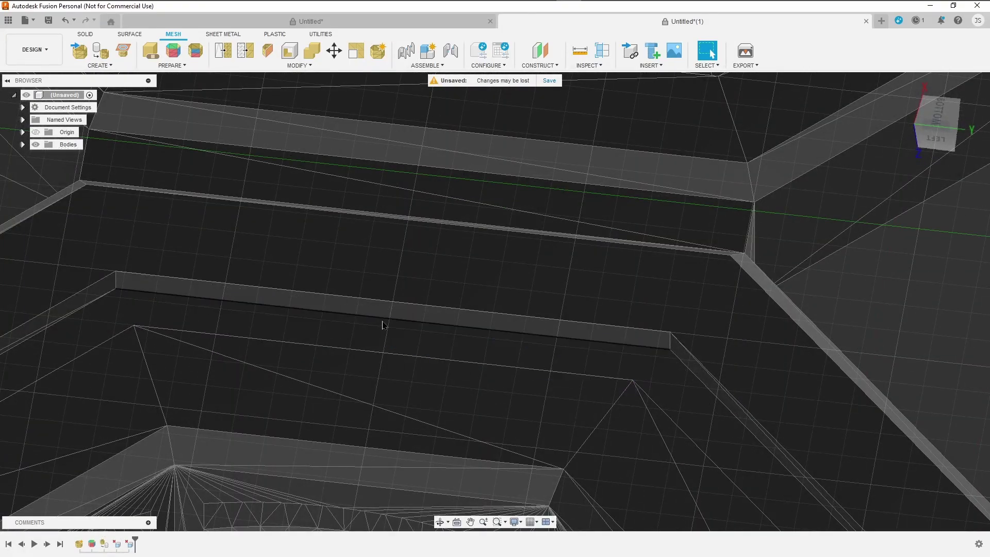
Examine the undersides of all four octagonal rings for remaining triangulated faces.
{"action": "mouse_move", "coordinate": [939, 127]}
{"action": "left_mouse_down"}
{"action": "mouse_move", "coordinate": [830, 103]}
{"action": "mouse_move", "coordinate": [825, 85]}
{"action": "left_mouse_up"}
{"action": "scroll", "coordinate": [621, 461], "scroll_direction": "down", "scroll_amount": 9}
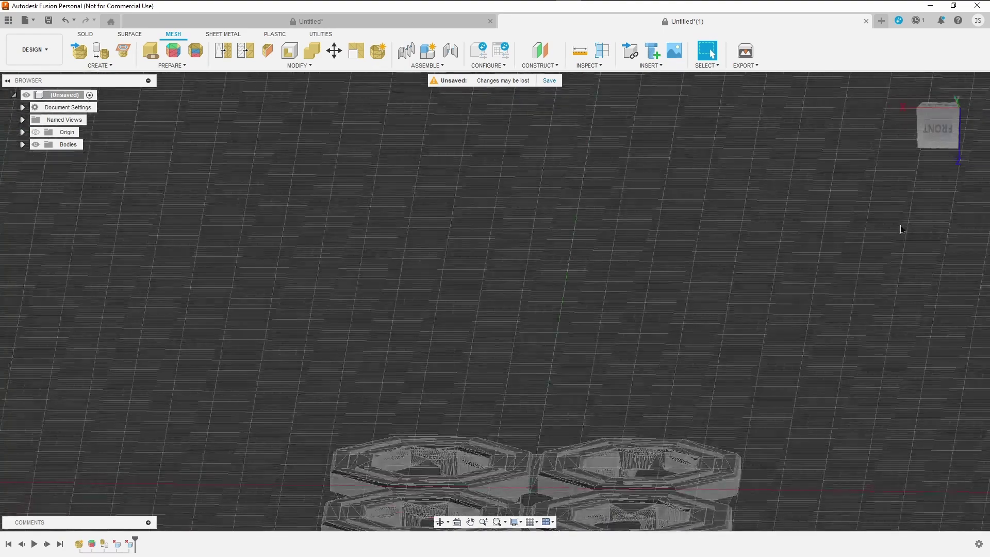
{"action": "left_click_drag", "start_coordinate": [935, 140], "coordinate": [928, 171]}
{"action": "scroll", "coordinate": [717, 456], "scroll_direction": "down", "scroll_amount": 1}
{"action": "mouse_move", "coordinate": [717, 457]}
{"action": "middle_mouse_down"}
{"action": "mouse_move", "coordinate": [671, 385]}
{"action": "mouse_move", "coordinate": [603, 349]}
{"action": "mouse_move", "coordinate": [651, 347]}
{"action": "mouse_move", "coordinate": [667, 371]}
{"action": "mouse_move", "coordinate": [729, 384]}
{"action": "mouse_move", "coordinate": [727, 365]}
{"action": "middle_mouse_up"}
{"action": "scroll", "coordinate": [634, 254], "scroll_direction": "down", "scroll_amount": 3}
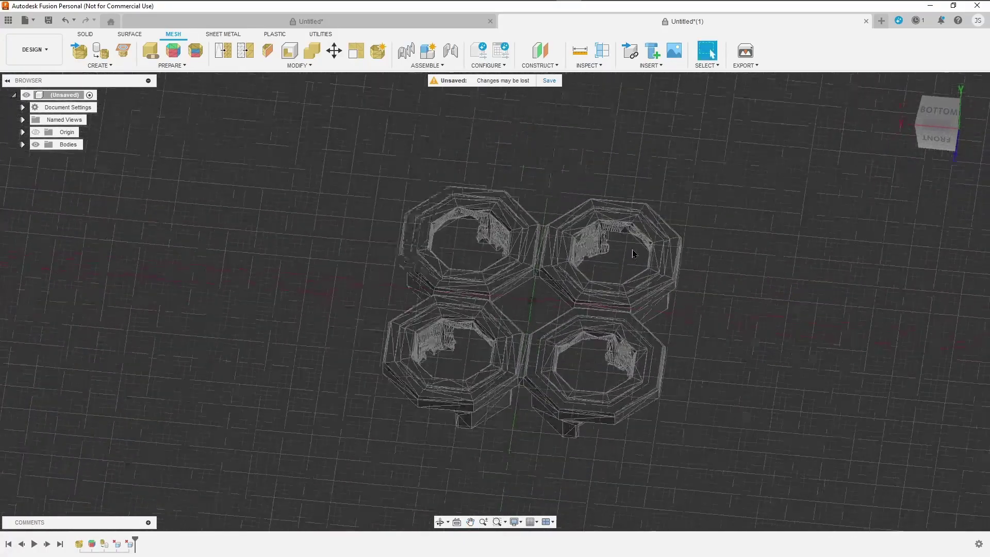
{"action": "scroll", "coordinate": [634, 253], "scroll_direction": "up", "scroll_amount": 6}
{"action": "scroll", "coordinate": [574, 380], "scroll_direction": "down", "scroll_amount": 2}
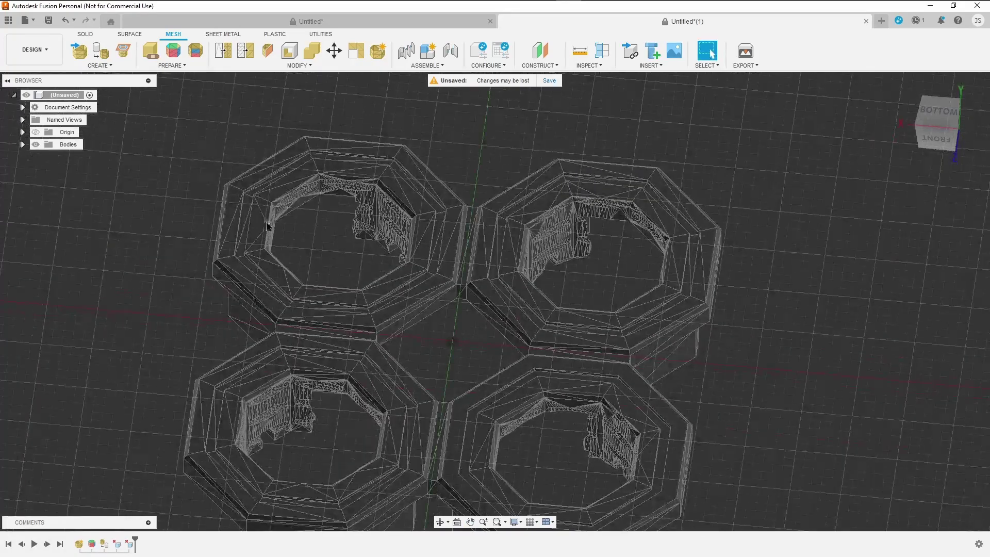
{"action": "scroll", "coordinate": [264, 227], "scroll_direction": "up", "scroll_amount": 3}
{"action": "scroll", "coordinate": [567, 313], "scroll_direction": "down", "scroll_amount": 3}
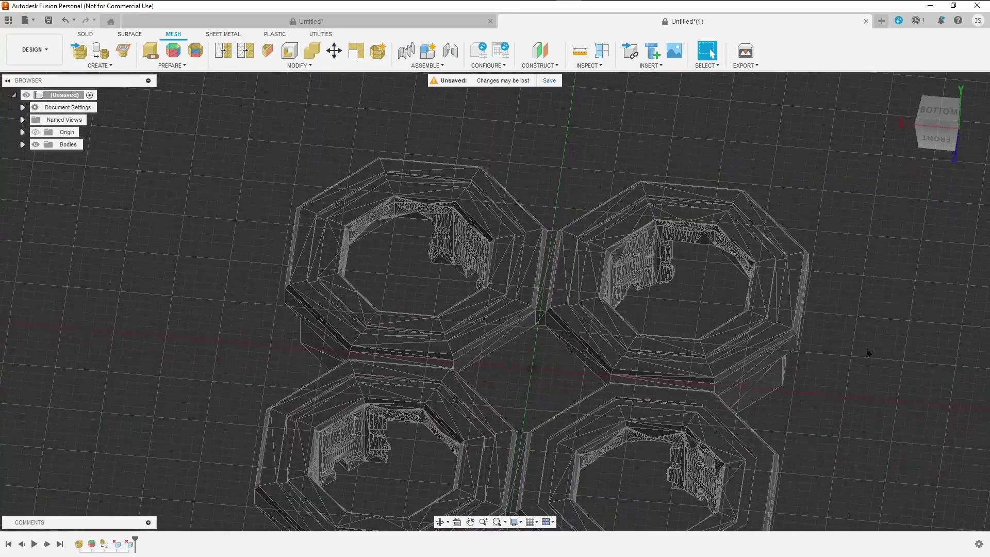
{"action": "scroll", "coordinate": [868, 363], "scroll_direction": "down", "scroll_amount": 2}
{"action": "scroll", "coordinate": [652, 294], "scroll_direction": "up", "scroll_amount": 8}
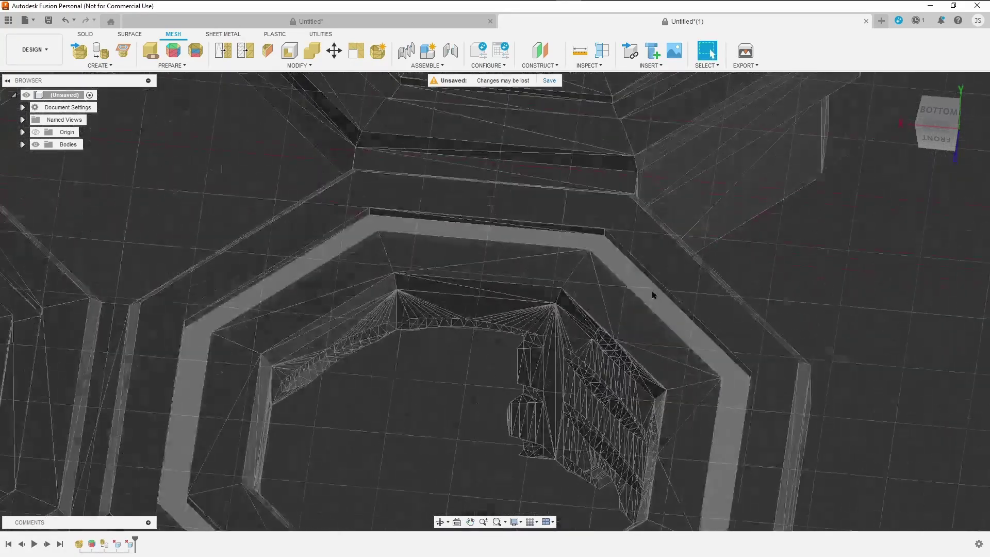
Delete the triangular facet on the near groove wall of the outer ring to clean up its underside faces.
{"action": "mouse_move", "coordinate": [940, 116]}
{"action": "left_mouse_down"}
{"action": "mouse_move", "coordinate": [929, 127]}
{"action": "mouse_move", "coordinate": [894, 108]}
{"action": "mouse_move", "coordinate": [849, 124]}
{"action": "left_mouse_up"}
{"action": "mouse_move", "coordinate": [787, 313]}
{"action": "middle_mouse_down"}
{"action": "mouse_move", "coordinate": [703, 212]}
{"action": "mouse_move", "coordinate": [623, 75]}
{"action": "middle_mouse_up"}
{"action": "scroll", "coordinate": [681, 501], "scroll_direction": "down", "scroll_amount": 5}
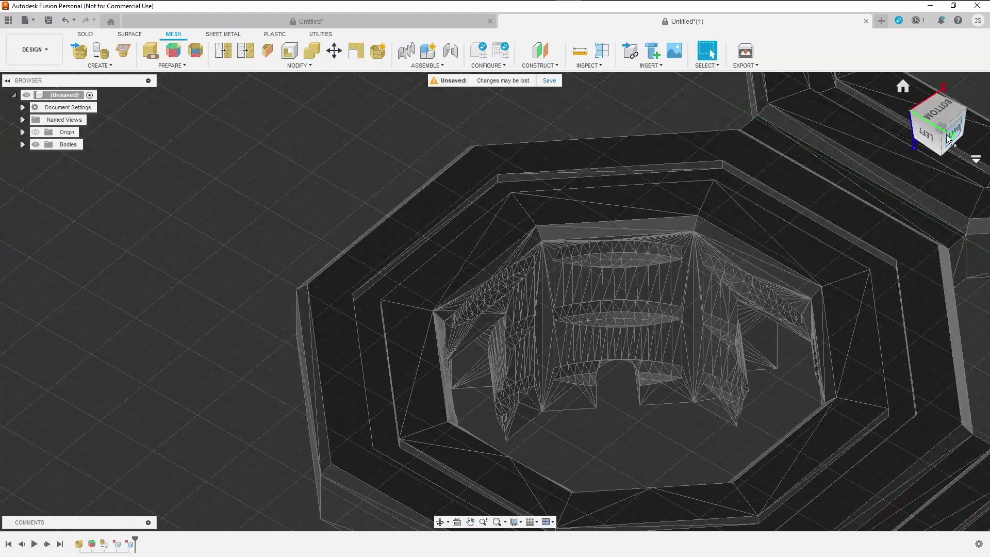
{"action": "left_click_drag", "start_coordinate": [940, 125], "coordinate": [922, 124]}
{"action": "middle_click_drag", "start_coordinate": [632, 429], "coordinate": [597, 288]}
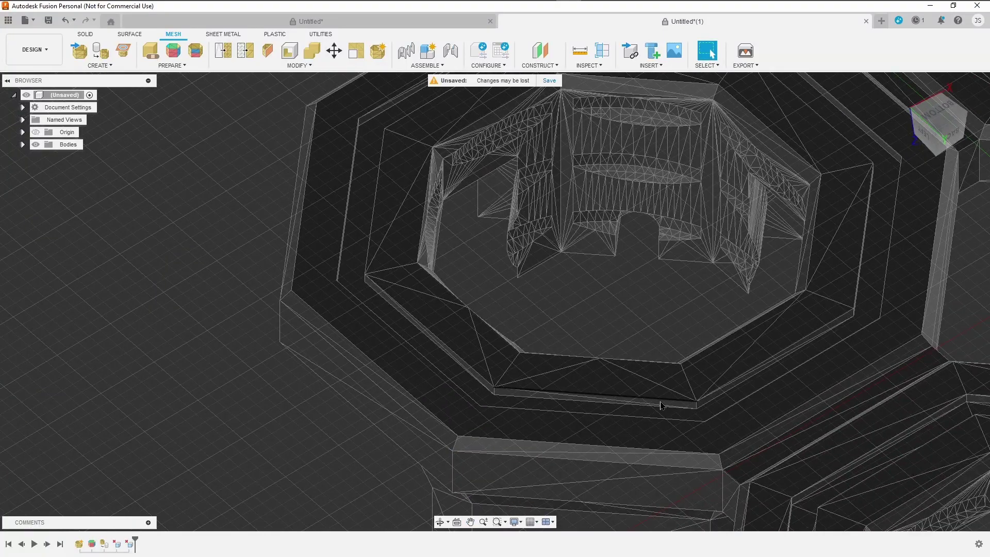
{"action": "scroll", "coordinate": [662, 406], "scroll_direction": "up", "scroll_amount": 5}
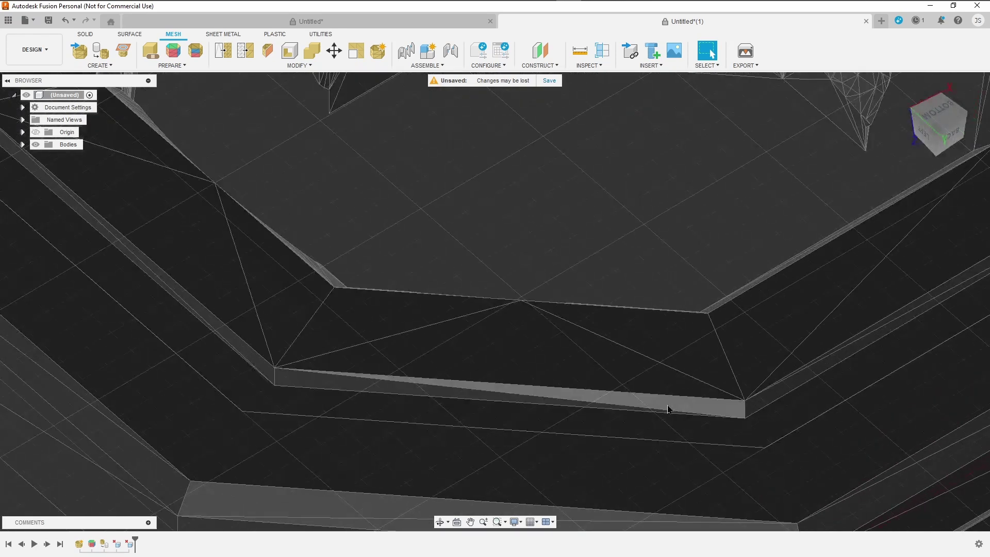
{"action": "left_click", "coordinate": [664, 404]}
{"action": "key", "text": "Delete"}
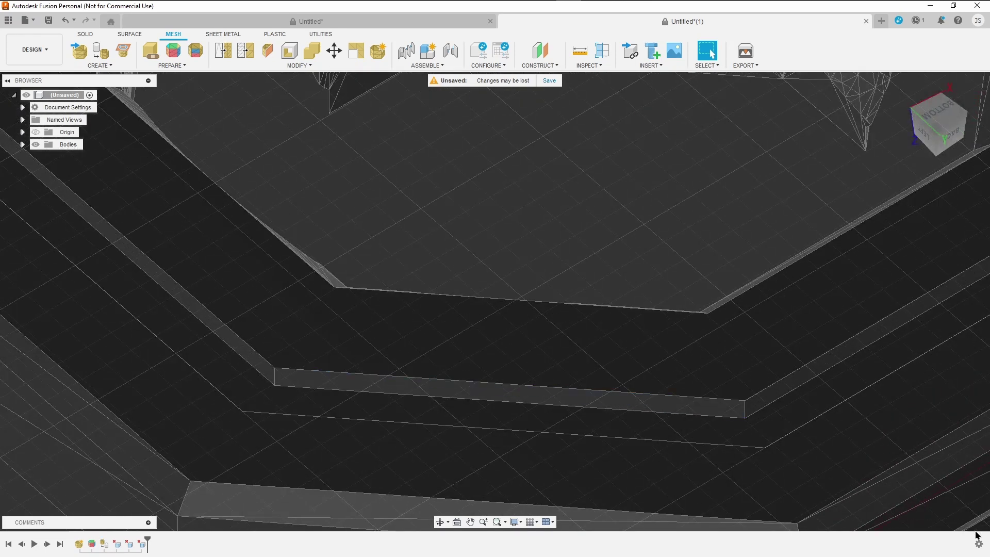
Delete the groove wall faces on this ring's underside to close the octagonal groove into one flat face.
{"action": "left_click", "coordinate": [661, 414]}
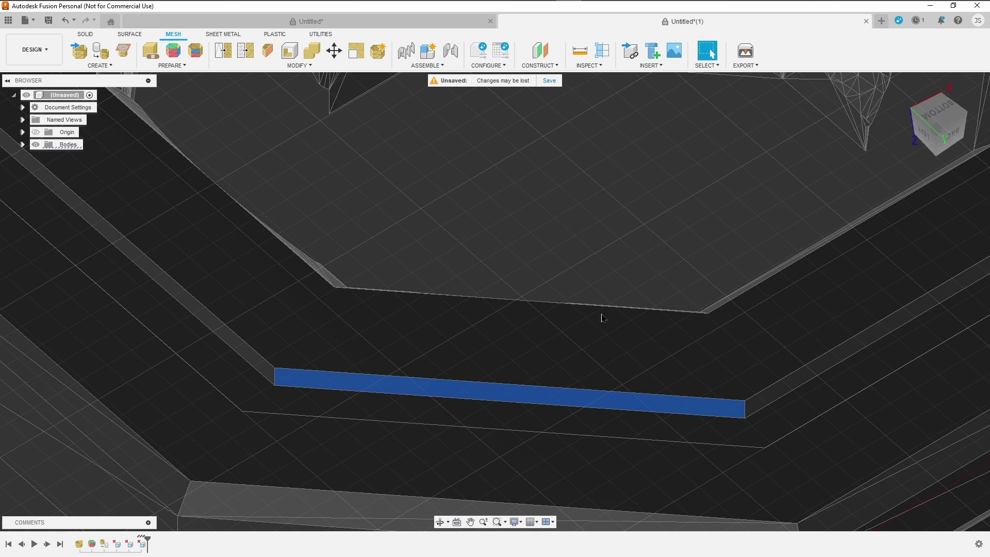
{"action": "key", "text": "Delete"}
{"action": "scroll", "coordinate": [594, 356], "scroll_direction": "down", "scroll_amount": 5}
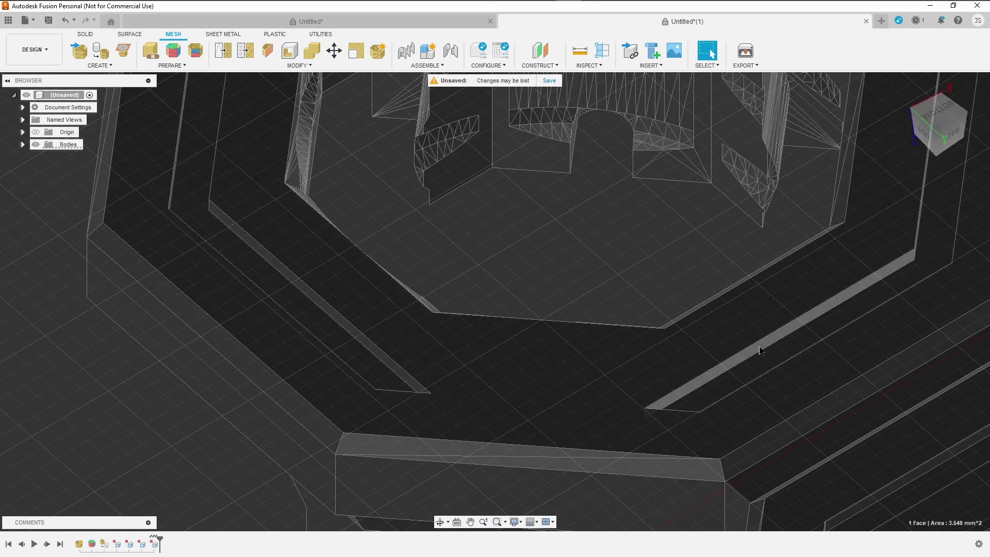
{"action": "key", "text": "Delete"}
{"action": "scroll", "coordinate": [735, 400], "scroll_direction": "down", "scroll_amount": 5}
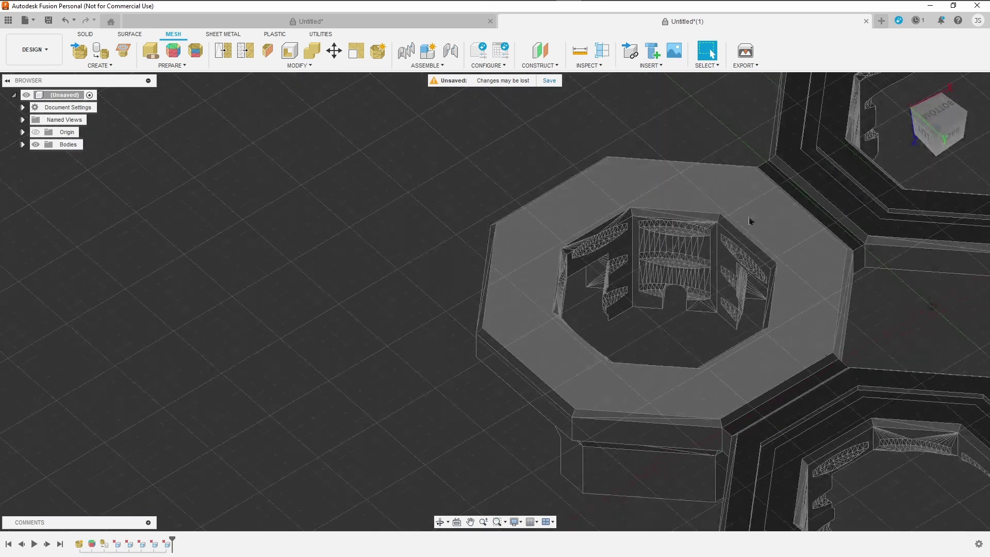
Fill the neighboring ring's groove by extruding its recessed face to the ring's underside face, using To Object and Join.
{"action": "middle_click_drag", "start_coordinate": [631, 434], "coordinate": [341, 332]}
{"action": "scroll", "coordinate": [654, 305], "scroll_direction": "up", "scroll_amount": 3}
{"action": "scroll", "coordinate": [654, 308], "scroll_direction": "up", "scroll_amount": 2}
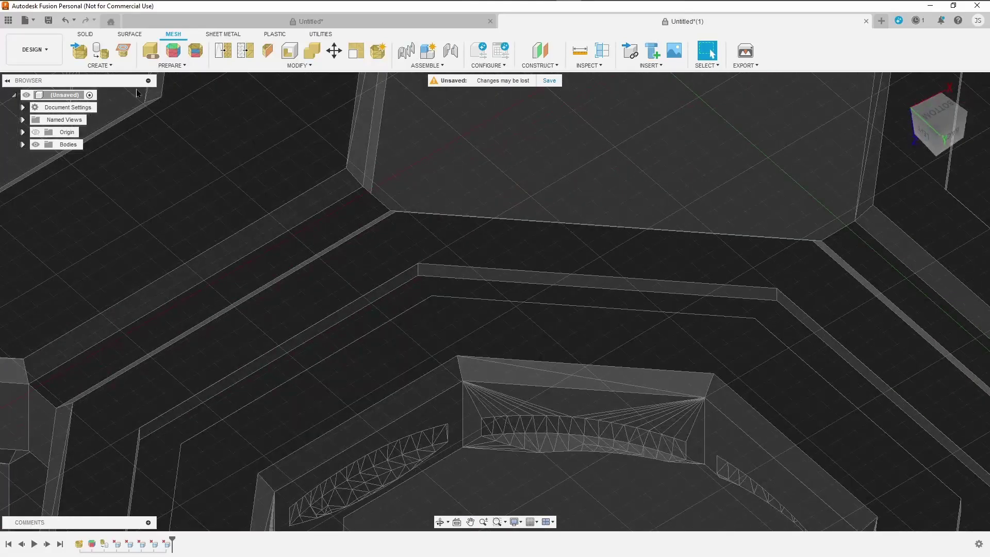
{"action": "left_click", "coordinate": [86, 34]}
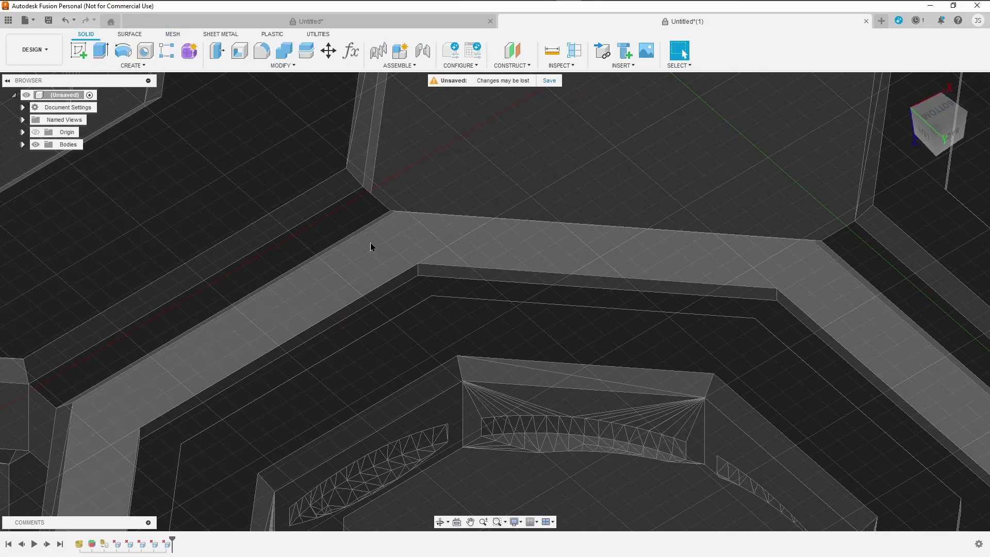
{"action": "left_click", "coordinate": [97, 52]}
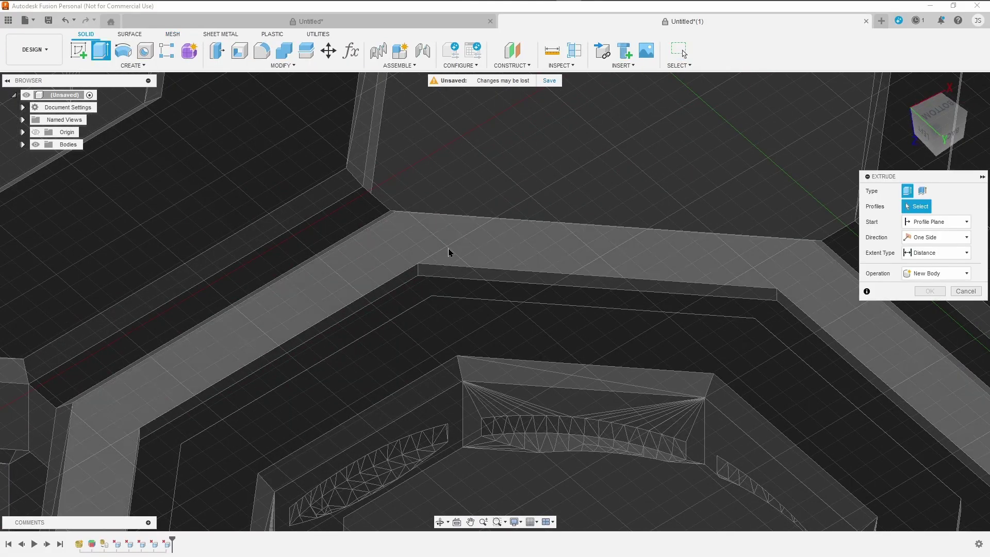
{"action": "left_click", "coordinate": [515, 283]}
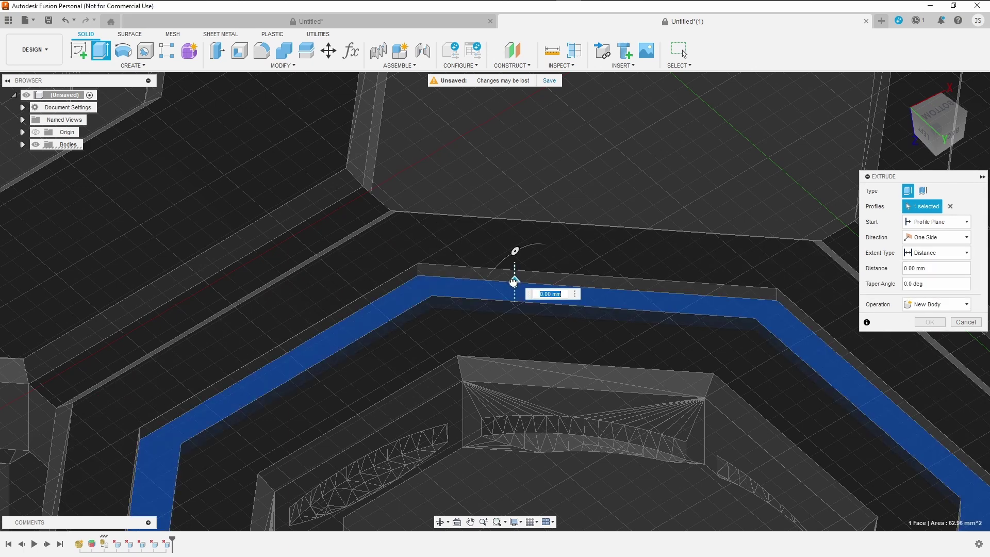
{"action": "left_click_drag", "start_coordinate": [514, 282], "coordinate": [488, 209]}
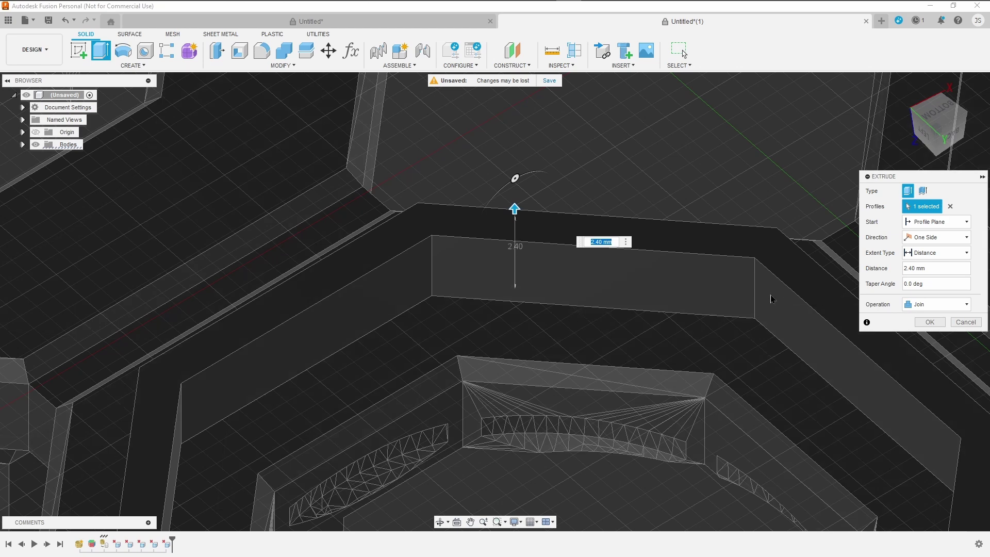
{"action": "left_click", "coordinate": [922, 252]}
{"action": "left_click", "coordinate": [923, 277]}
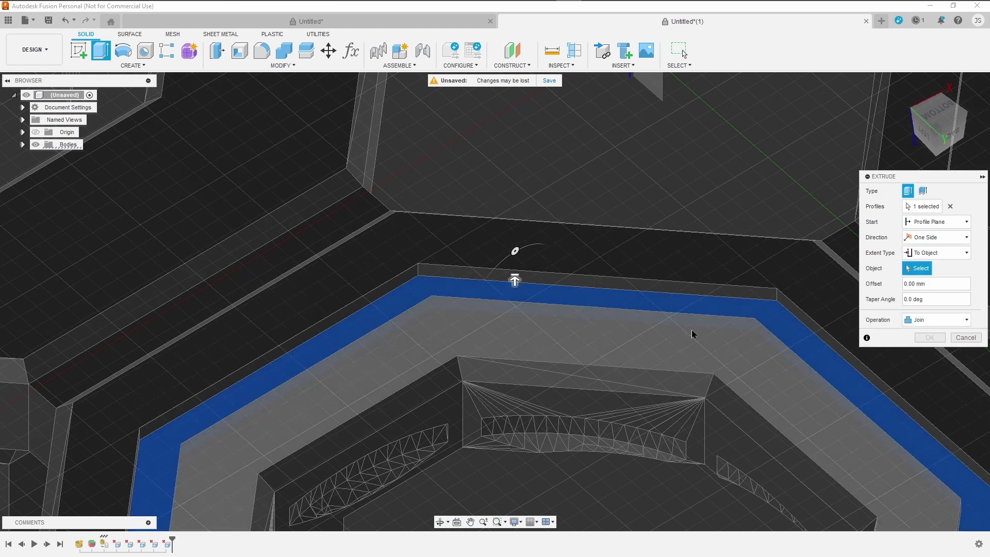
{"action": "left_click", "coordinate": [668, 341]}
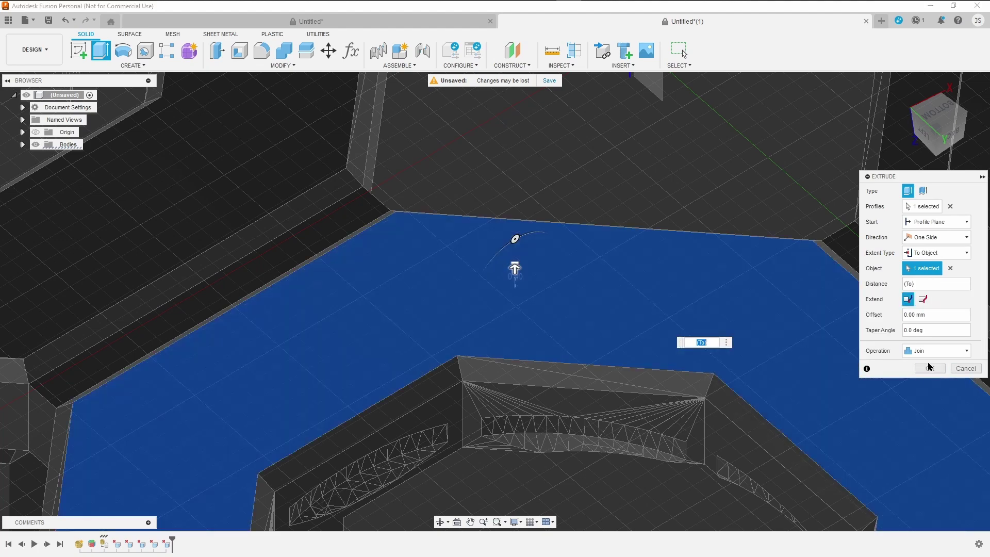
{"action": "scroll", "coordinate": [634, 490], "scroll_direction": "down", "scroll_amount": 5}
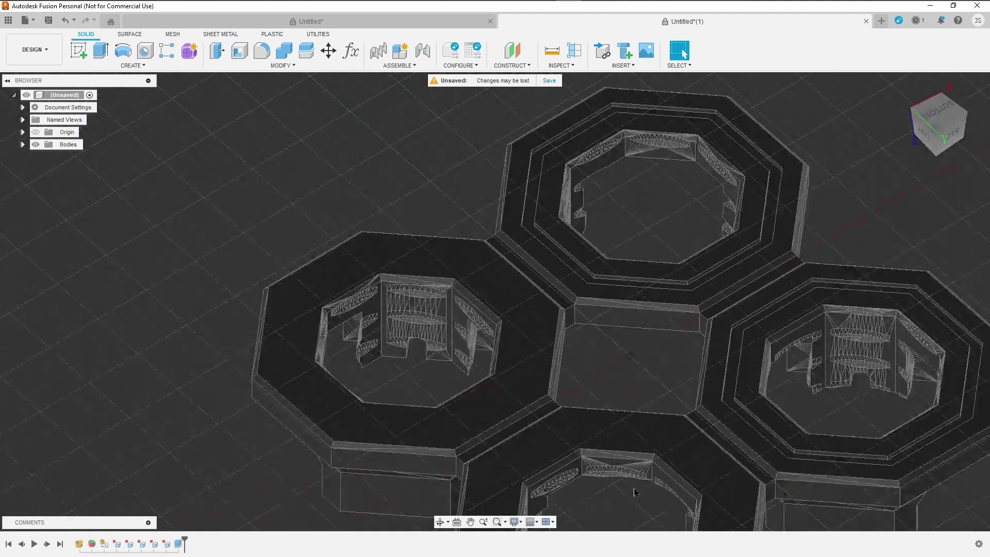
Examine the grooves and inner snap walls on the undersides of the remaining two rings.
{"action": "middle_click_drag", "start_coordinate": [635, 492], "coordinate": [549, 271]}
{"action": "scroll", "coordinate": [536, 361], "scroll_direction": "up", "scroll_amount": 3}
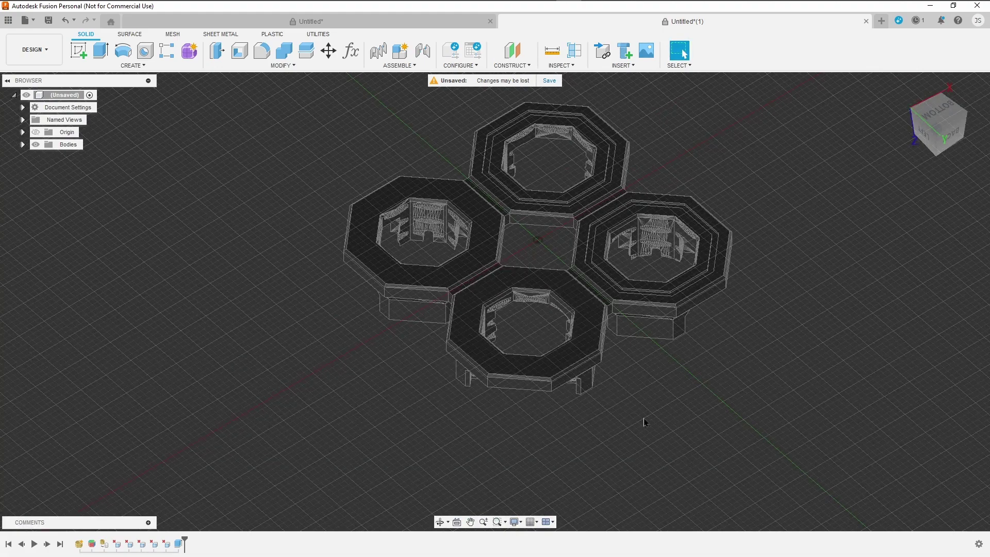
{"action": "left_click", "coordinate": [952, 131]}
{"action": "mouse_move", "coordinate": [761, 511]}
{"action": "left_mouse_down"}
{"action": "mouse_move", "coordinate": [820, 465]}
{"action": "mouse_move", "coordinate": [772, 395]}
{"action": "left_mouse_up"}
{"action": "middle_click_drag", "start_coordinate": [772, 395], "coordinate": [813, 234]}
{"action": "scroll", "coordinate": [476, 254], "scroll_direction": "up", "scroll_amount": 8}
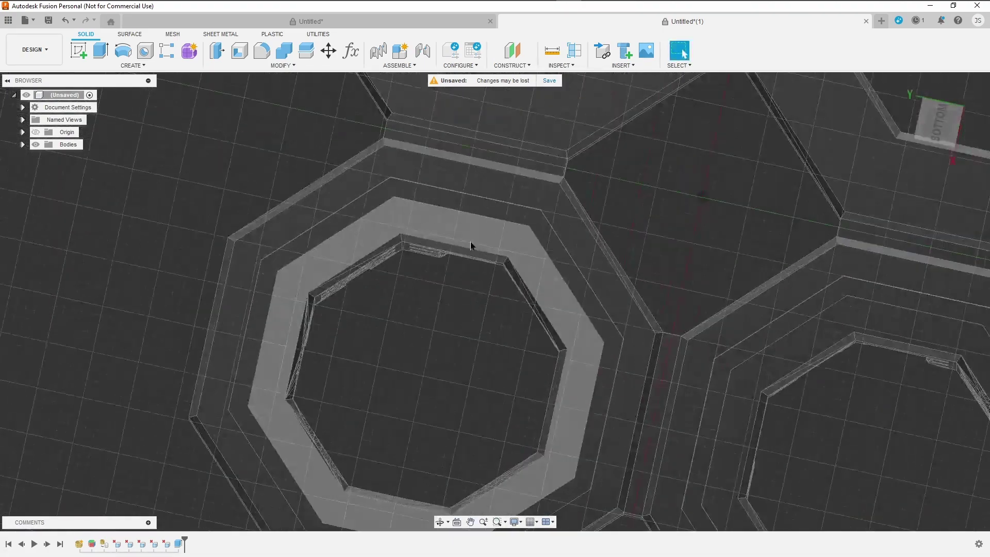
{"action": "left_click_drag", "start_coordinate": [933, 126], "coordinate": [926, 81]}
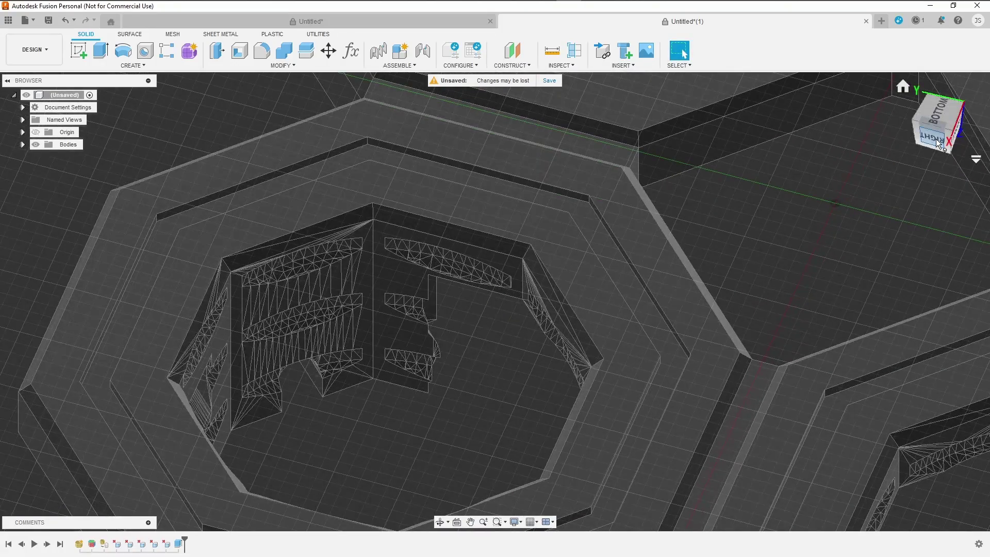
Delete the remaining groove wall faces on the third ring's underside to close its octagonal groove into one flat face.
{"action": "mouse_move", "coordinate": [494, 299]}
{"action": "middle_mouse_down", "text": "shift"}
{"action": "mouse_move", "coordinate": [536, 330]}
{"action": "mouse_move", "coordinate": [581, 305]}
{"action": "middle_mouse_up", "text": "shift"}
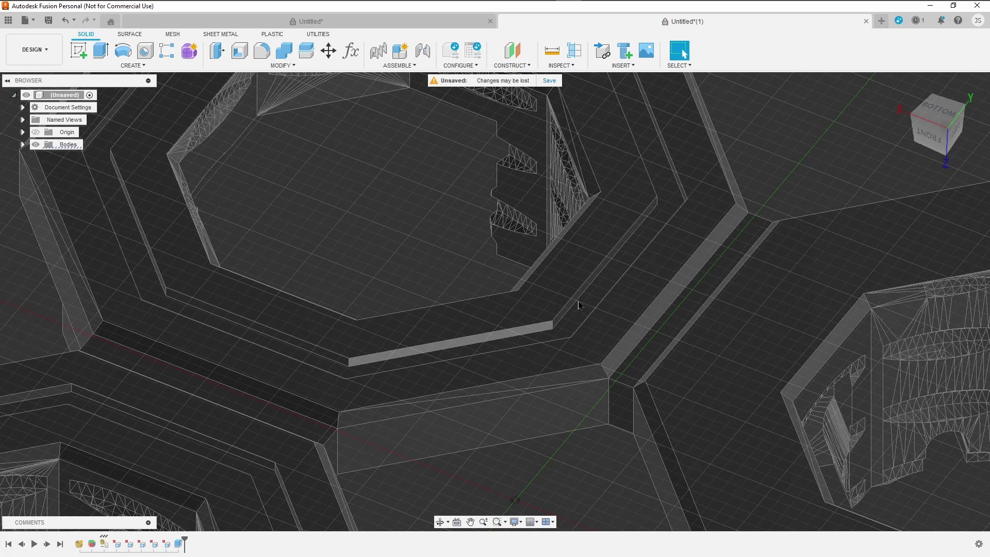
{"action": "key", "text": "Delete"}
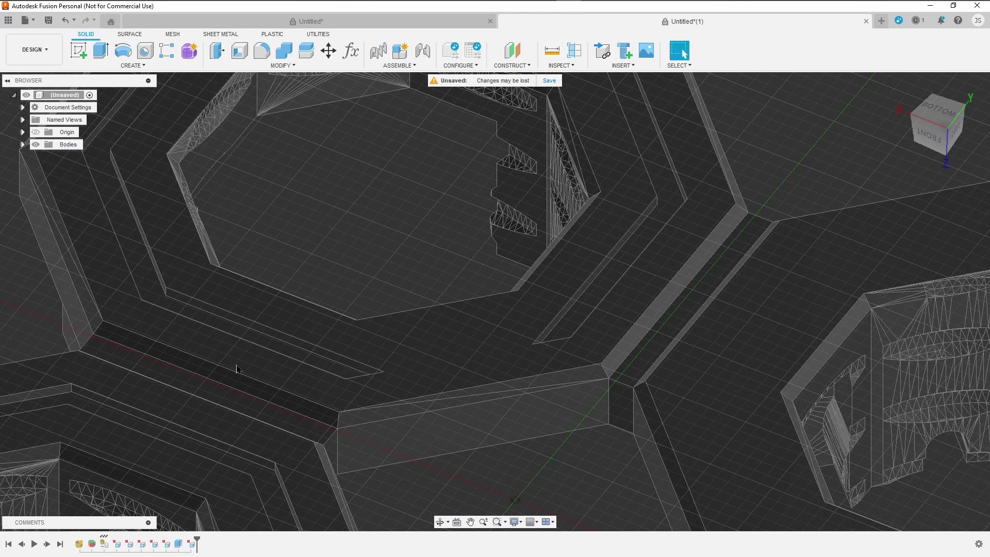
{"action": "left_click", "coordinate": [263, 332]}
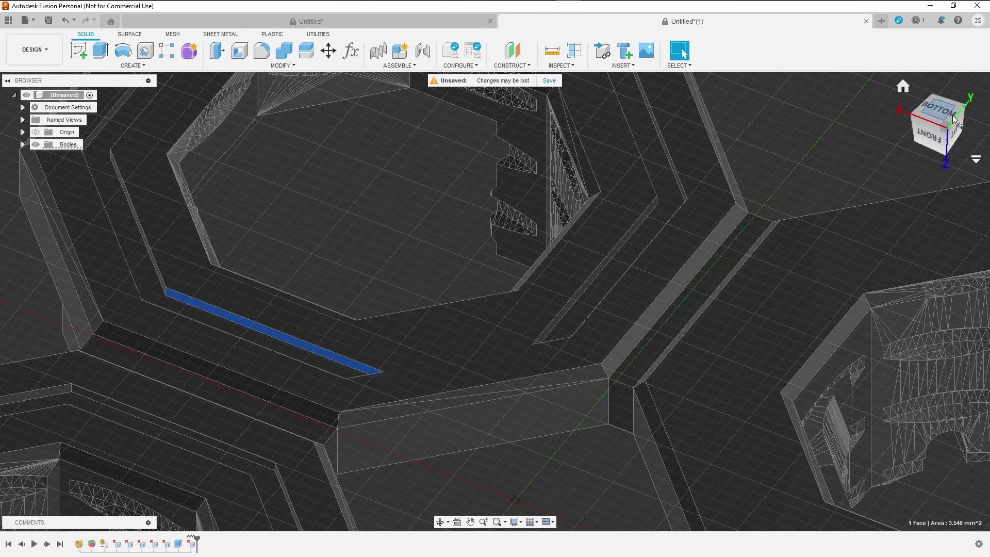
{"action": "left_click_drag", "start_coordinate": [930, 135], "coordinate": [884, 124]}
{"action": "left_click", "coordinate": [627, 195]}
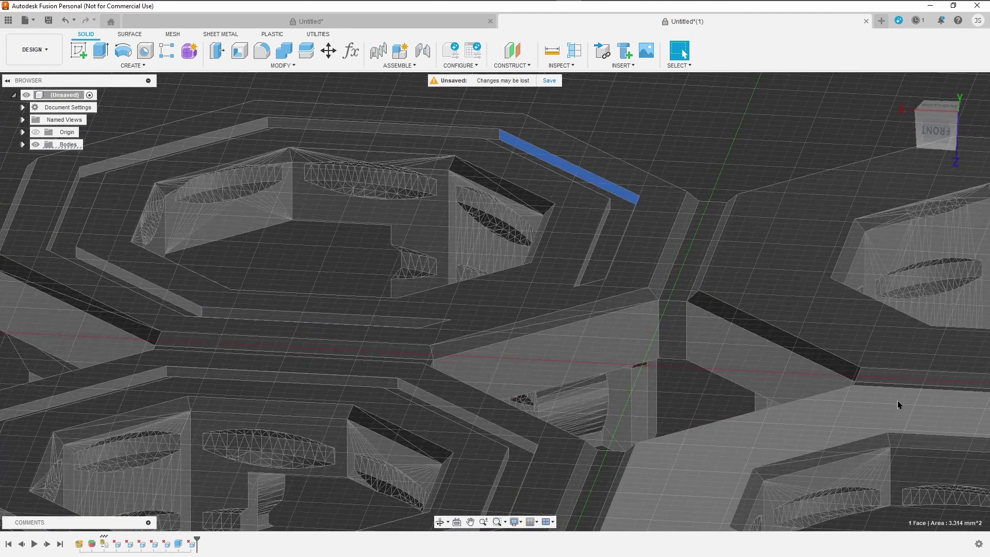
{"action": "key", "text": "Delete"}
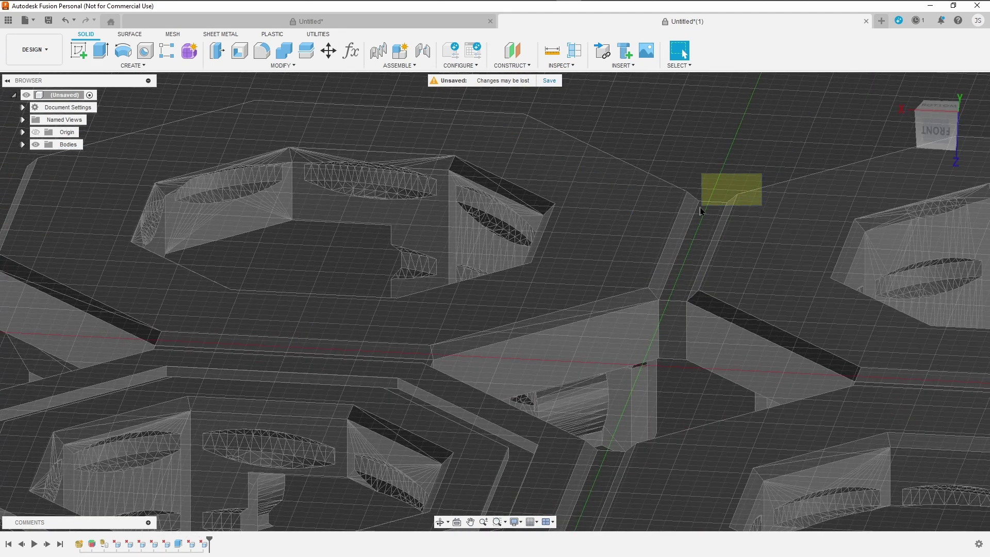
Try to delete a far groove wall face on the last ring's underside, and undo that deletion.
{"action": "left_click_drag", "start_coordinate": [692, 209], "coordinate": [690, 210]}
{"action": "left_click", "coordinate": [818, 144]}
{"action": "left_click_drag", "start_coordinate": [921, 137], "coordinate": [905, 146]}
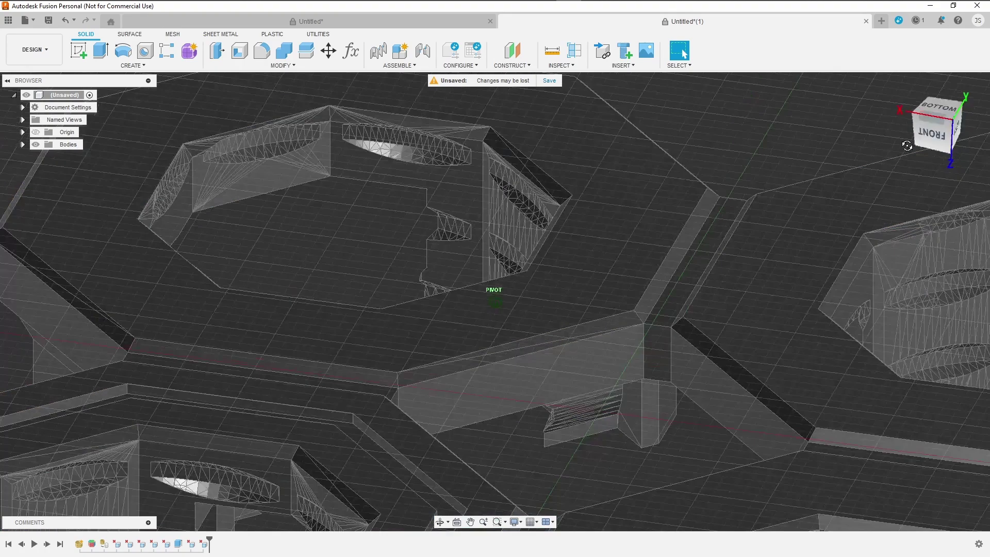
{"action": "middle_click_drag", "start_coordinate": [906, 146], "coordinate": [745, 361], "text": "shift"}
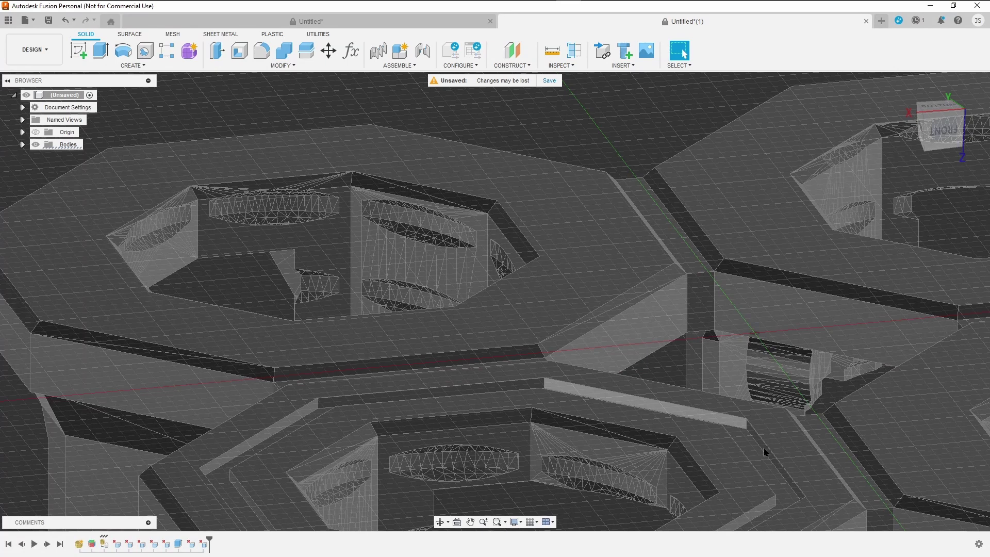
{"action": "key", "text": "Delete"}
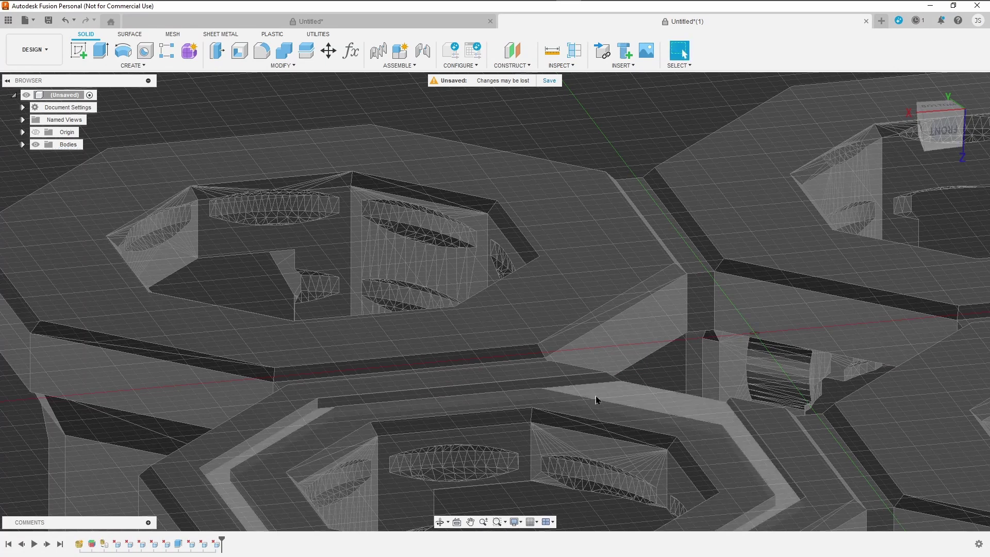
{"action": "left_click_drag", "start_coordinate": [945, 133], "coordinate": [932, 145]}
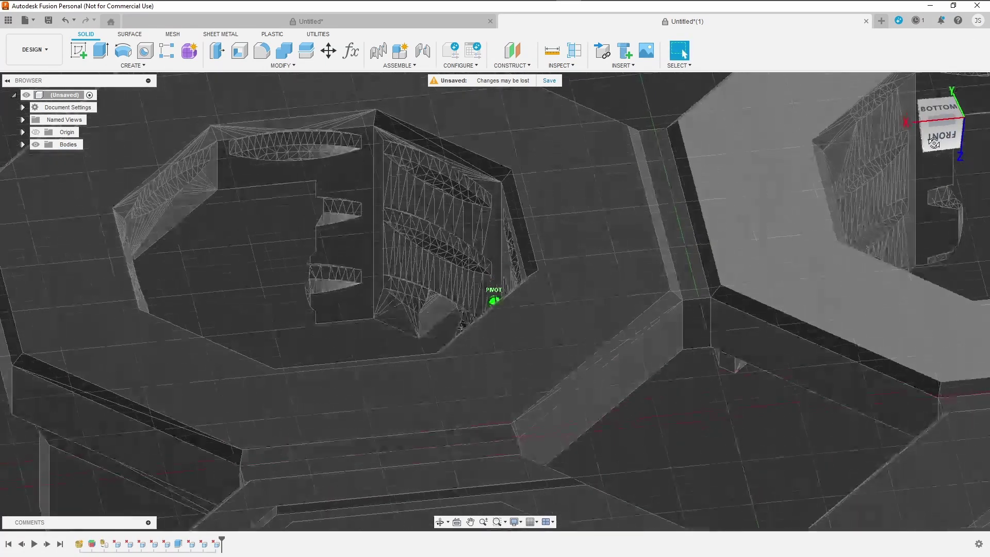
{"action": "scroll", "coordinate": [427, 302], "scroll_direction": "up", "scroll_amount": 1}
{"action": "middle_click_drag", "start_coordinate": [767, 491], "coordinate": [612, 220]}
{"action": "scroll", "coordinate": [610, 219], "scroll_direction": "down", "scroll_amount": 8}
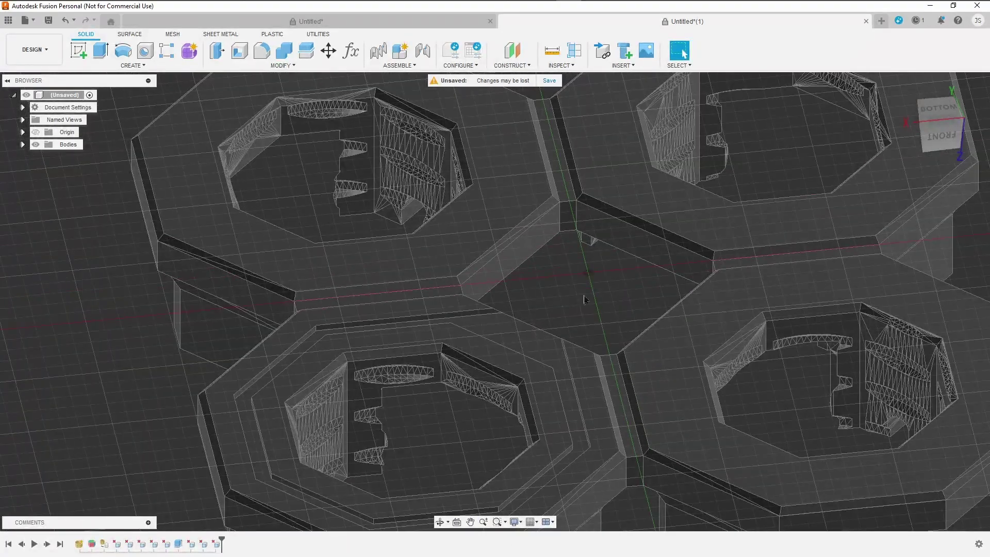
{"action": "key", "text": "ctrl+z"}
Delete the near groove wall face and the adjacent side wall face on the last ring's underside to close its groove.
{"action": "middle_click_drag", "start_coordinate": [622, 299], "coordinate": [237, 329], "text": "shift"}
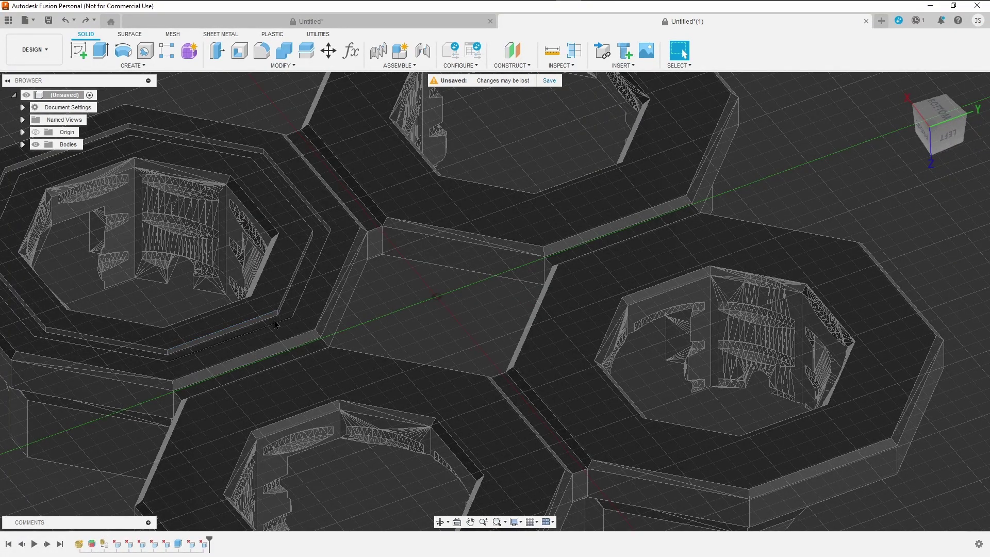
{"action": "scroll", "coordinate": [268, 324], "scroll_direction": "up", "scroll_amount": 10}
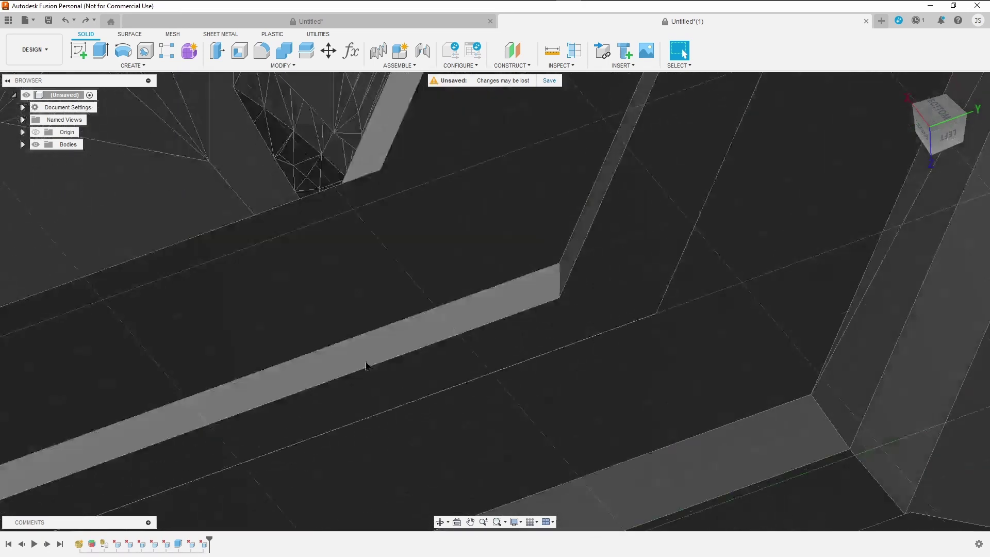
{"action": "left_click", "coordinate": [445, 328]}
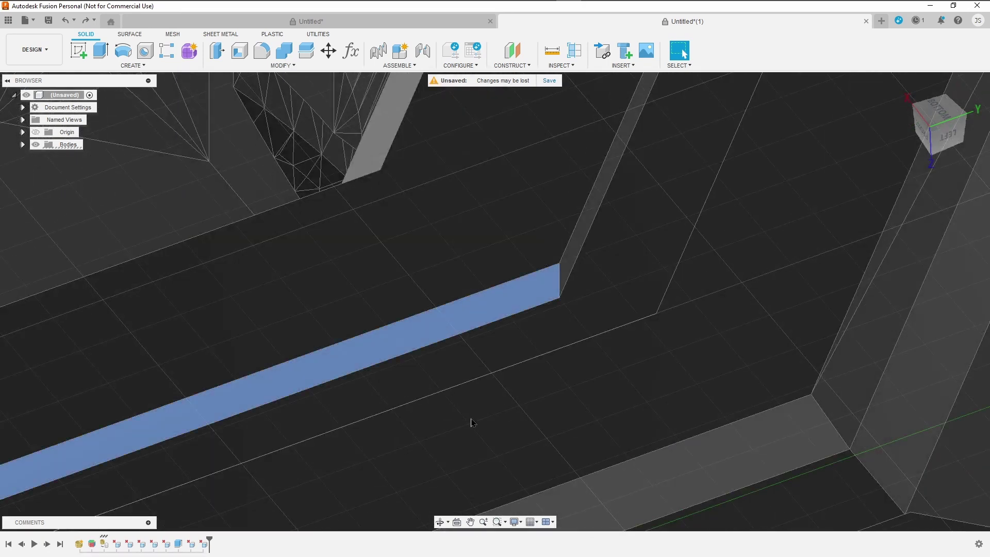
{"action": "key", "text": "Delete"}
{"action": "scroll", "coordinate": [471, 420], "scroll_direction": "down", "scroll_amount": 5}
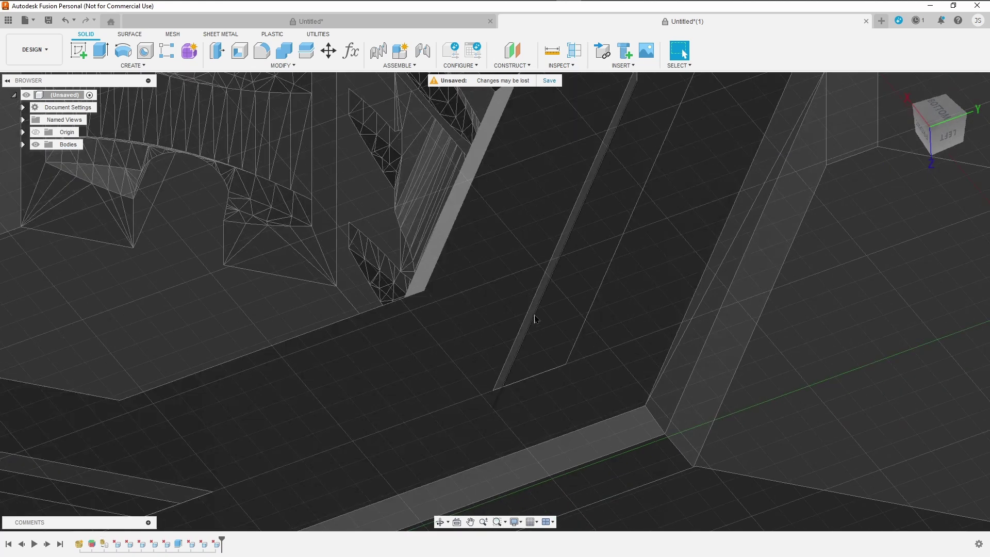
{"action": "scroll", "coordinate": [533, 314], "scroll_direction": "up", "scroll_amount": 5}
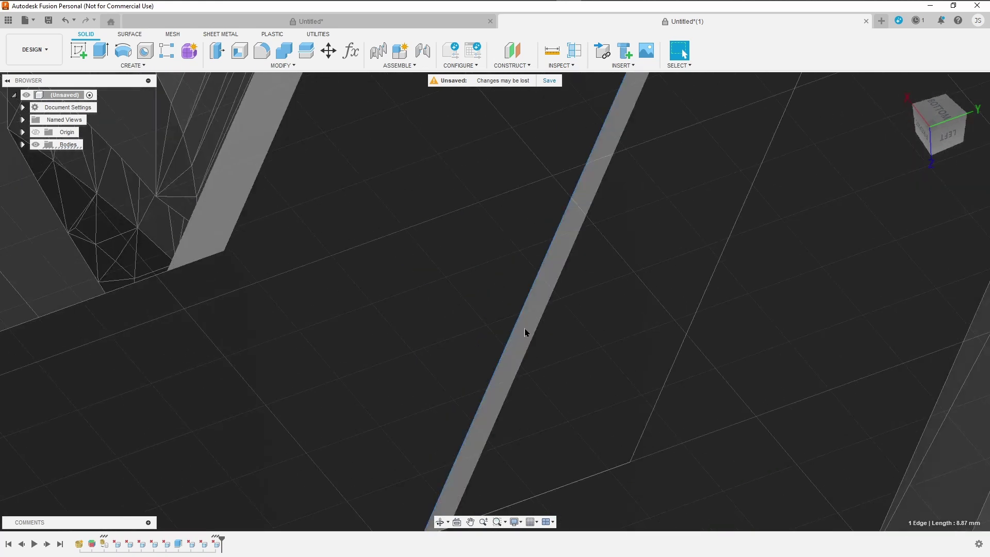
{"action": "left_click", "coordinate": [525, 332]}
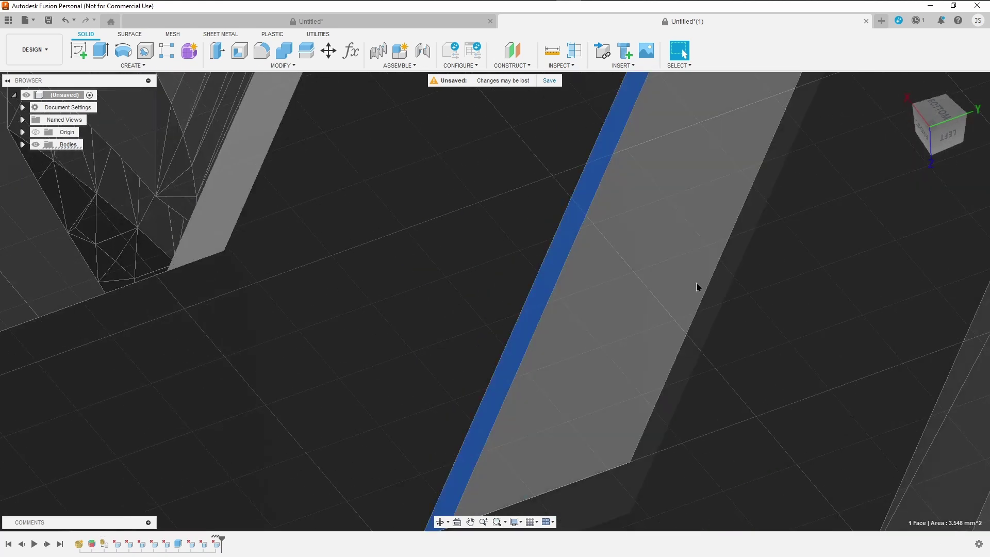
{"action": "key", "text": "Delete"}
{"action": "scroll", "coordinate": [733, 277], "scroll_direction": "down", "scroll_amount": 10}
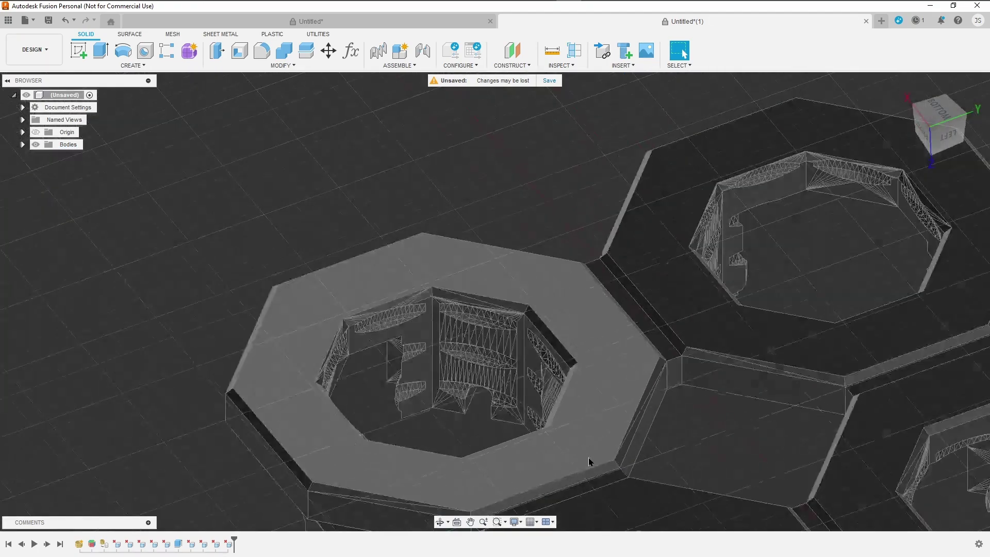
Roll the timeline back to the imported mesh, step through the converted solid, and return to the final feature for comparison.
{"action": "scroll", "coordinate": [681, 329], "scroll_direction": "down", "scroll_amount": 5}
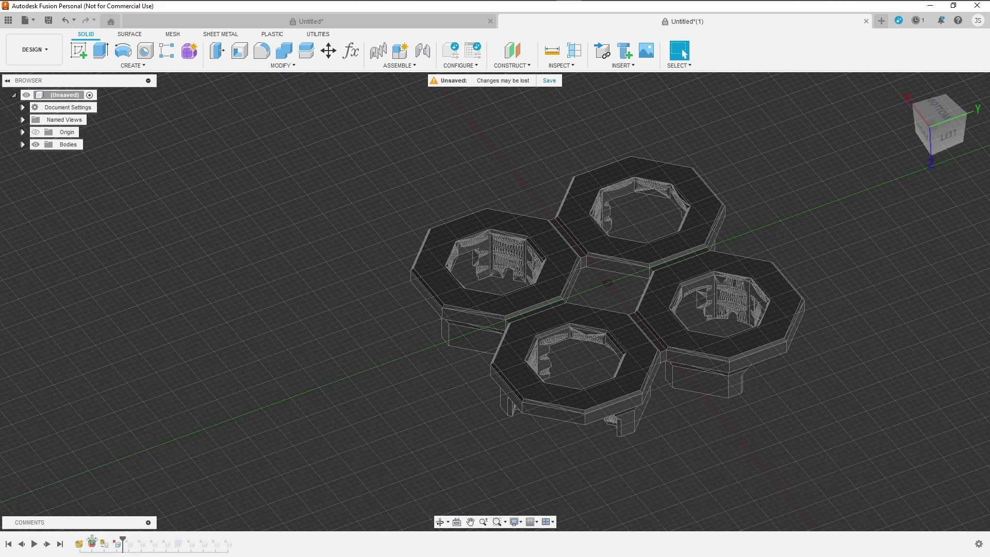
{"action": "left_click_drag", "start_coordinate": [81, 540], "coordinate": [79, 541]}
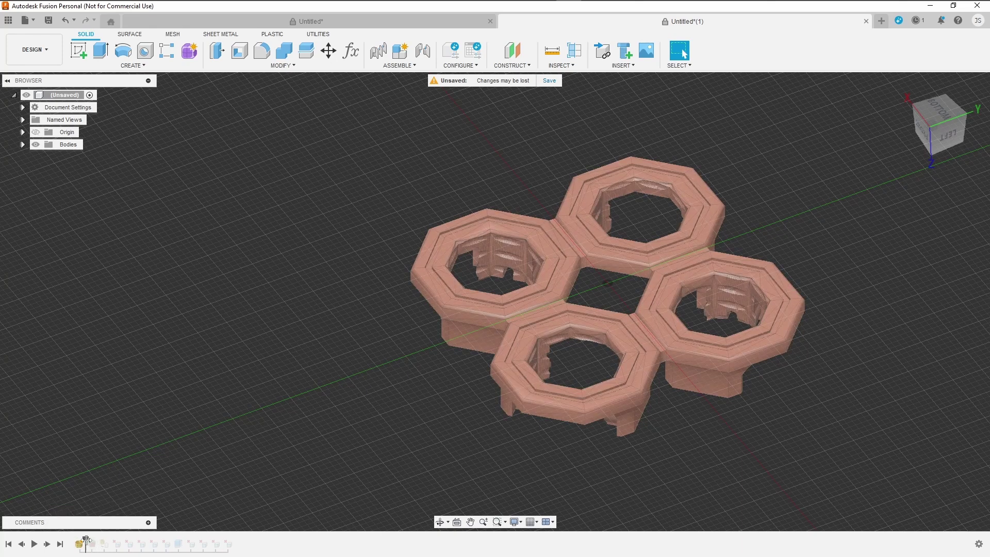
{"action": "left_click_drag", "start_coordinate": [85, 541], "coordinate": [111, 539]}
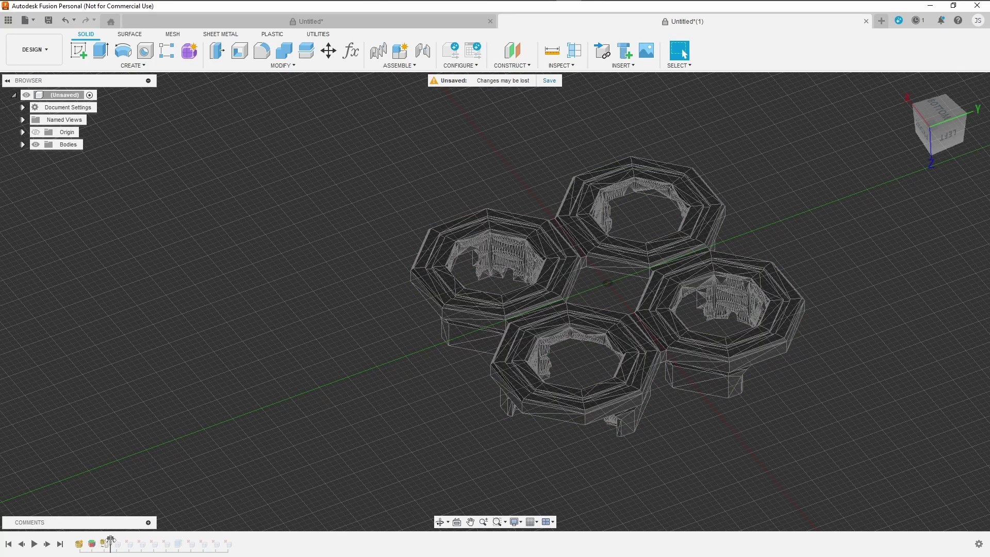
{"action": "left_click_drag", "start_coordinate": [110, 540], "coordinate": [279, 536]}
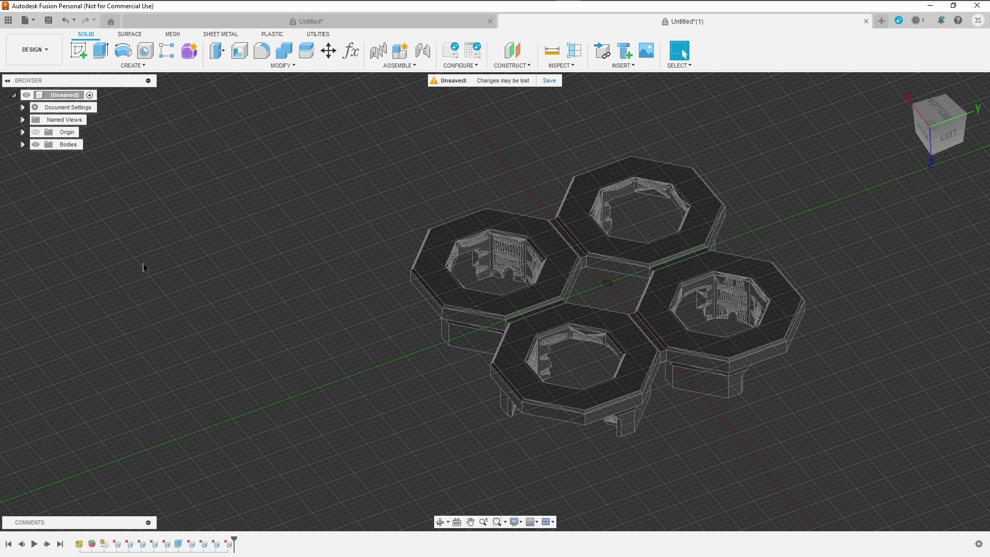
Export the body as a binary STL in millimetres with medium refinement, named "Quad Snap Connector (DS Part B) - Standard_NOGROOVE".
{"action": "left_click", "coordinate": [23, 144]}
{"action": "right_click", "coordinate": [80, 158]}
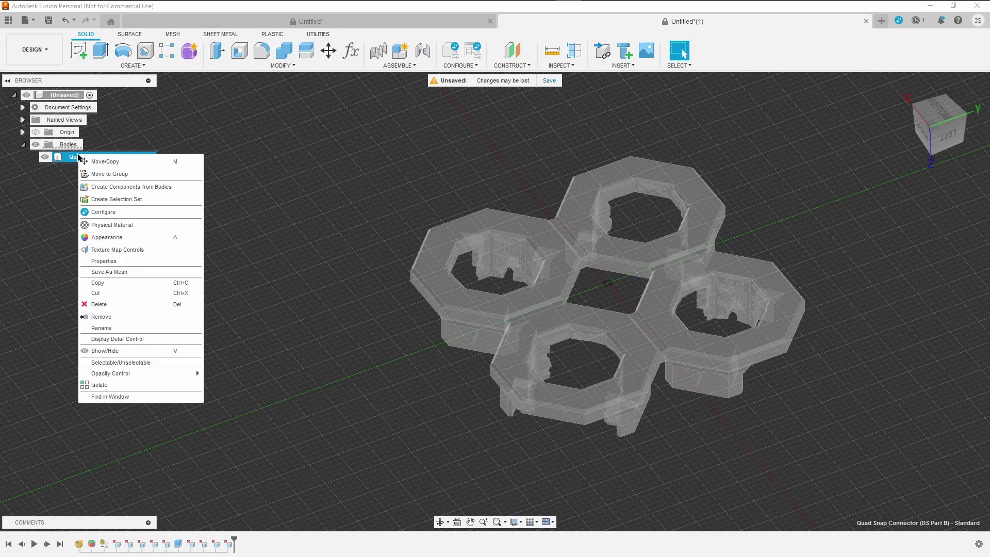
{"action": "left_click", "coordinate": [111, 272]}
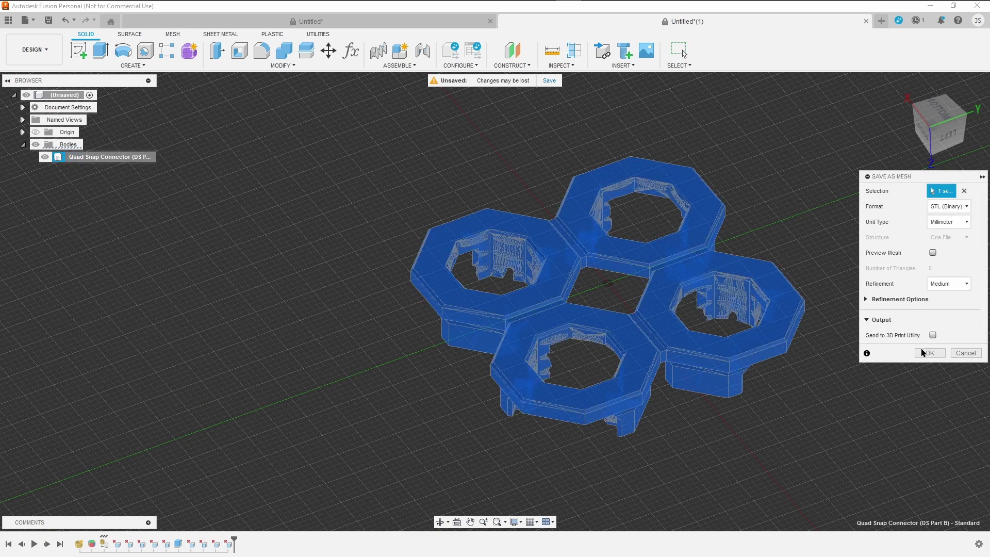
{"action": "left_click", "coordinate": [928, 353]}
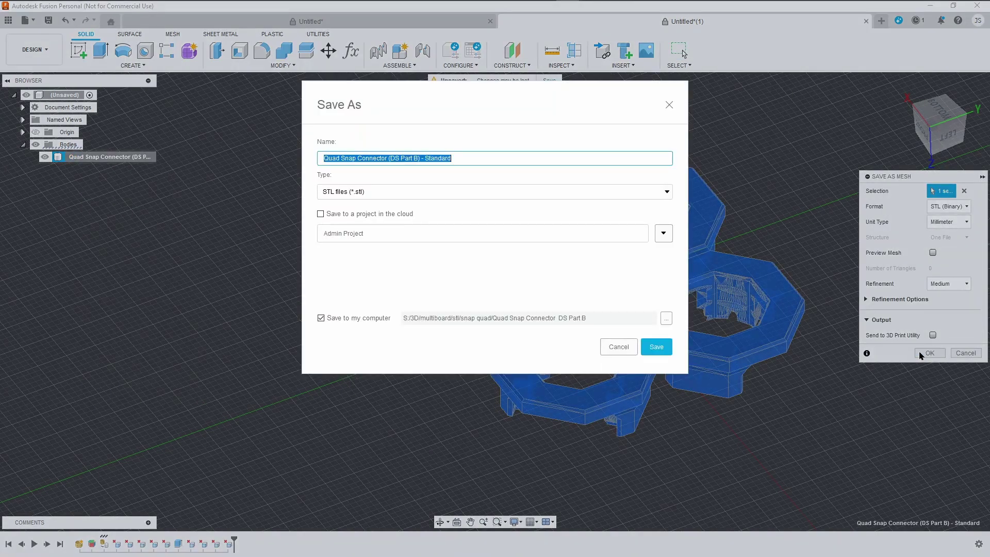
{"action": "left_click", "coordinate": [466, 158]}
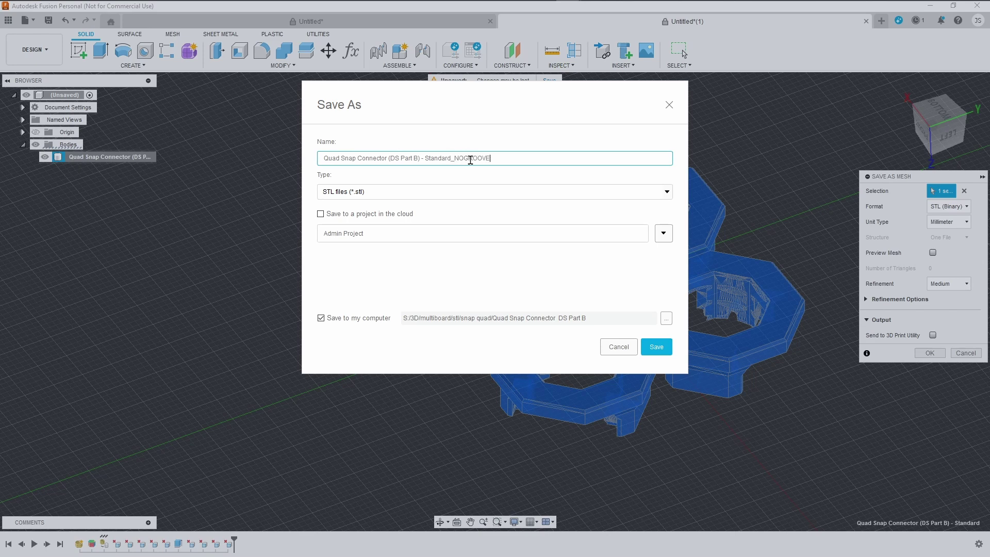
{"action": "key", "text": "Return"}
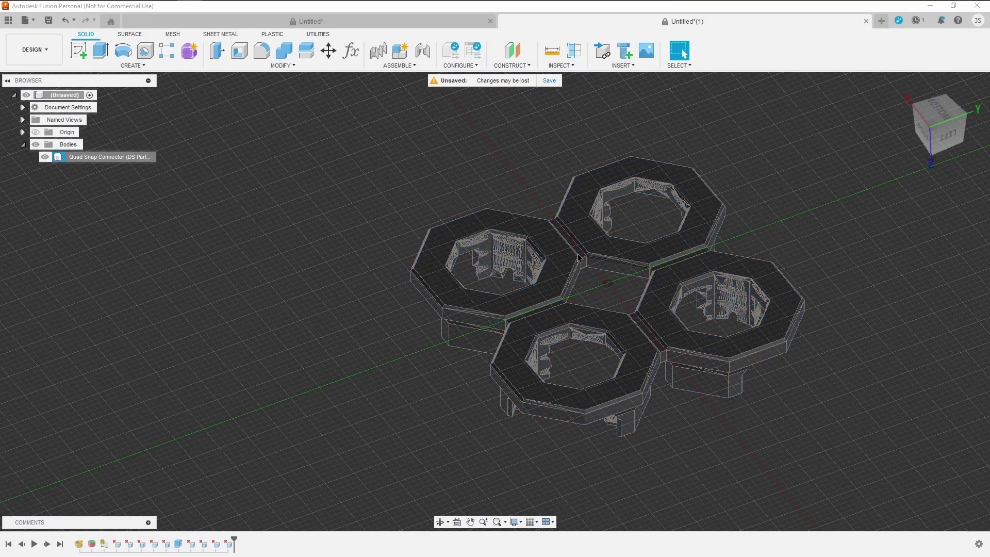
Sketch a rectangle on one ring's underside face, bounded by the X and Y axes and enclosing that whole ring.
{"action": "left_click", "coordinate": [79, 50]}
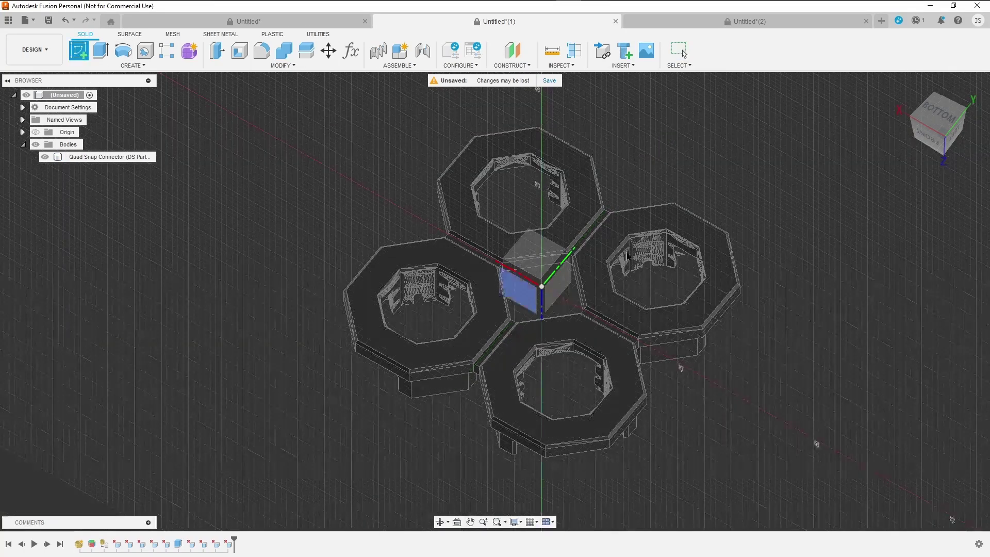
{"action": "left_click", "coordinate": [605, 253]}
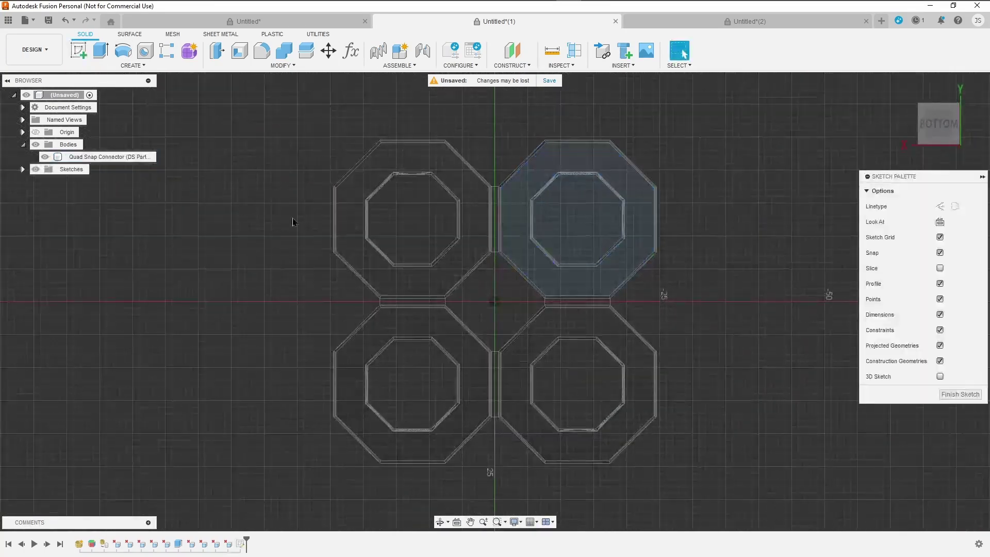
{"action": "left_click", "coordinate": [101, 51]}
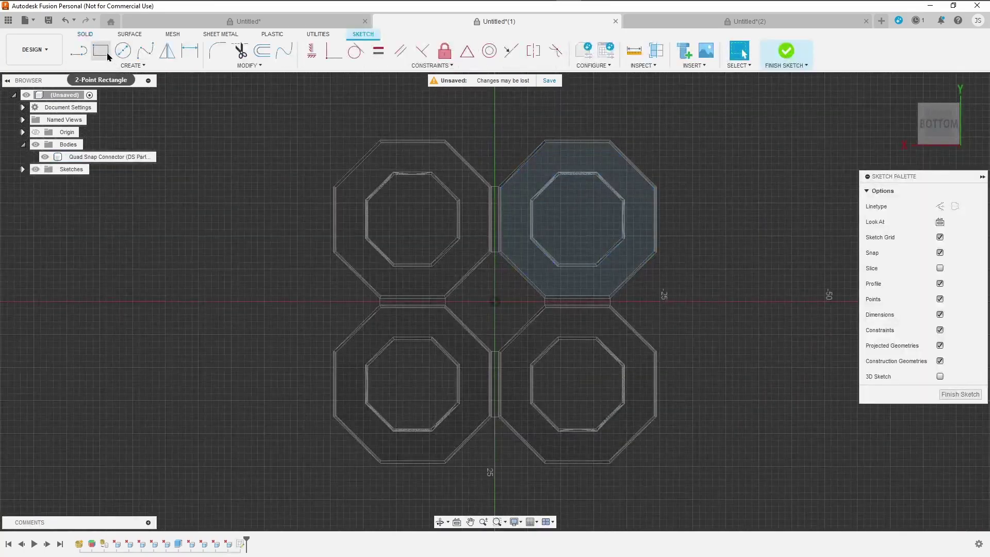
{"action": "left_click", "coordinate": [495, 104]}
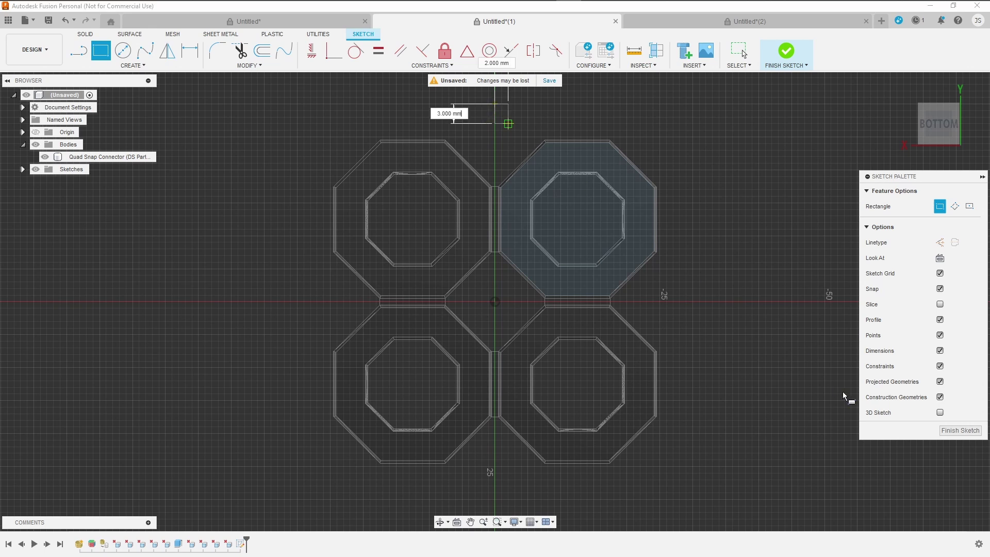
{"action": "left_click", "coordinate": [771, 302]}
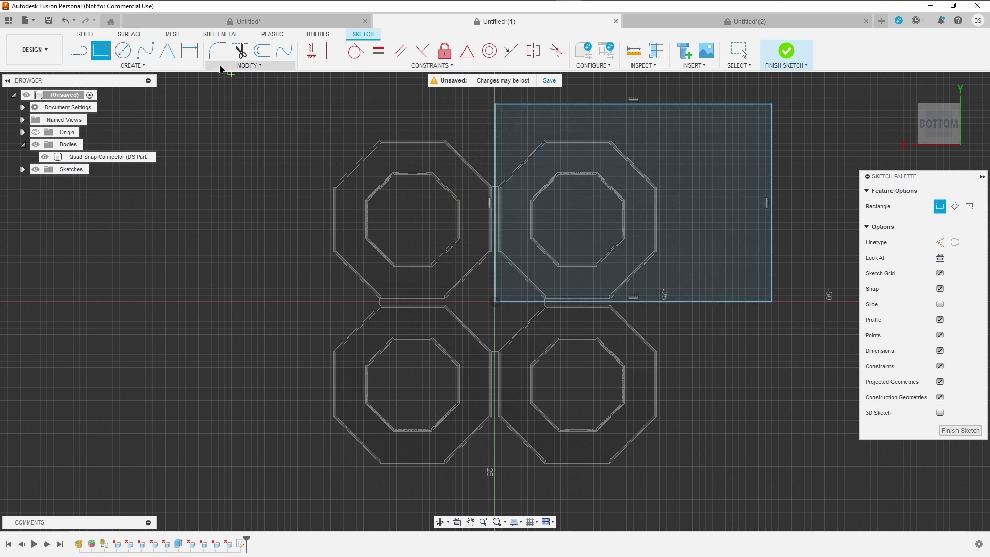
{"action": "left_click", "coordinate": [792, 50]}
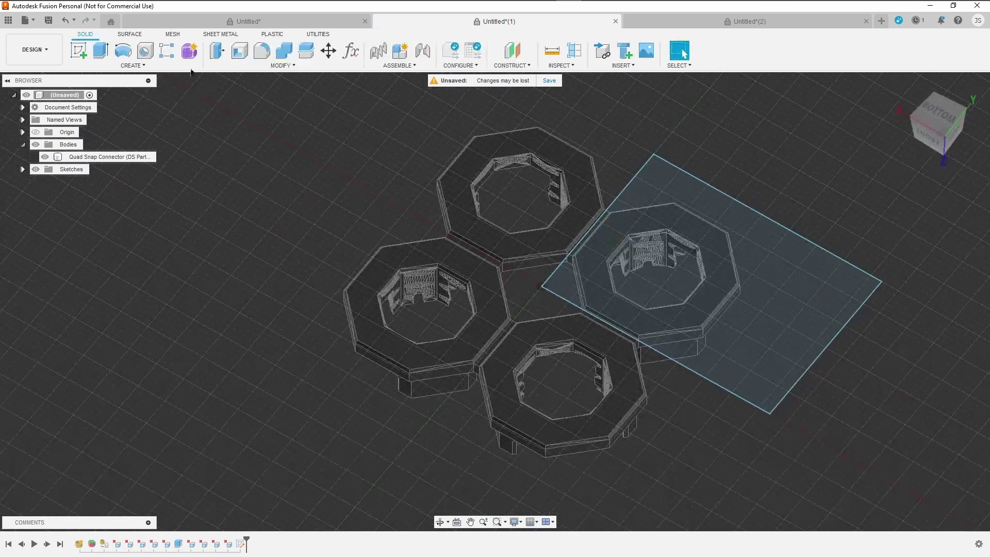
Extrude the rectangle's profiles, including the ring area, by -14 mm as a Cut to remove that ring from the connector.
{"action": "left_click", "coordinate": [101, 50]}
{"action": "left_click", "coordinate": [789, 309]}
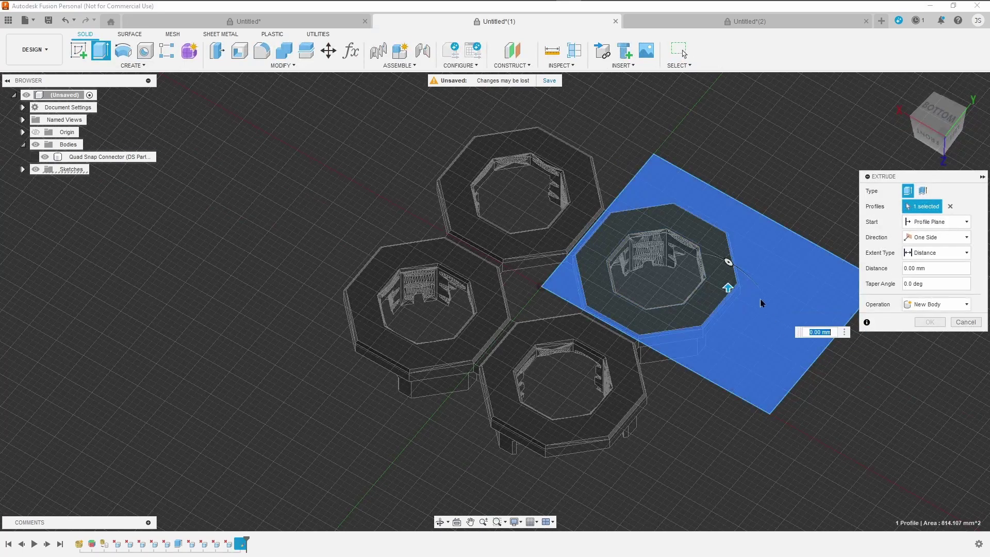
{"action": "left_click", "coordinate": [723, 304]}
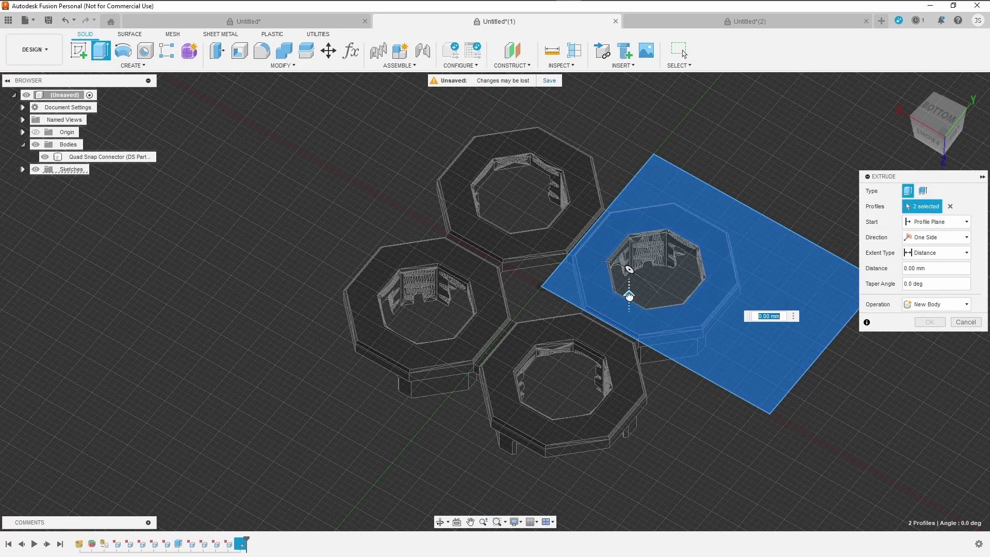
{"action": "left_click_drag", "start_coordinate": [629, 295], "coordinate": [653, 369]}
{"action": "left_click_drag", "start_coordinate": [655, 279], "coordinate": [661, 281]}
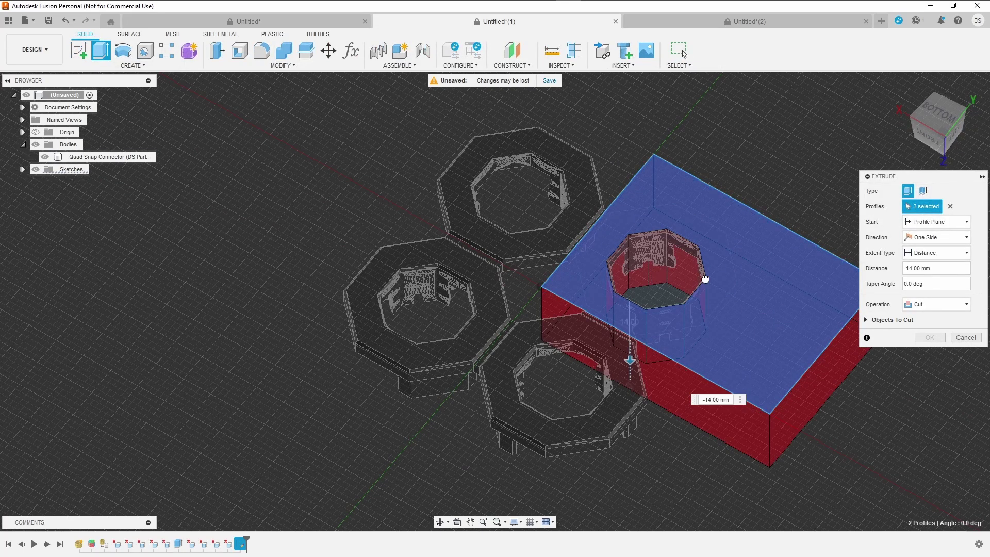
{"action": "left_click_drag", "start_coordinate": [775, 293], "coordinate": [778, 311]}
{"action": "left_click", "coordinate": [656, 270]}
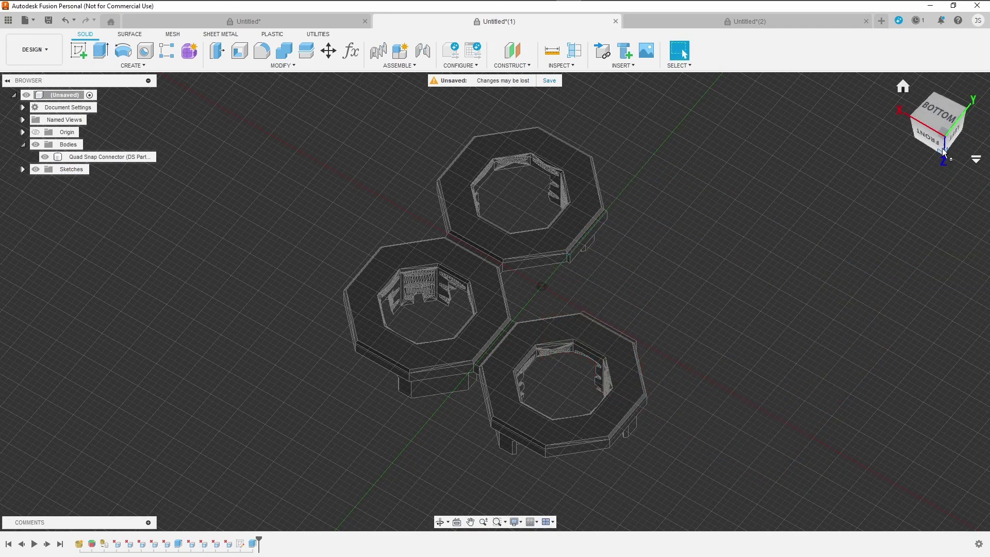
Inspect the three-ring connector from both sides and roll the timeline back to before the cutting sketch to restore all four rings.
{"action": "mouse_move", "coordinate": [942, 136]}
{"action": "left_mouse_down"}
{"action": "mouse_move", "coordinate": [905, 121]}
{"action": "mouse_move", "coordinate": [907, 85]}
{"action": "mouse_move", "coordinate": [931, 110]}
{"action": "mouse_move", "coordinate": [935, 325]}
{"action": "mouse_move", "coordinate": [942, 147]}
{"action": "left_mouse_up"}
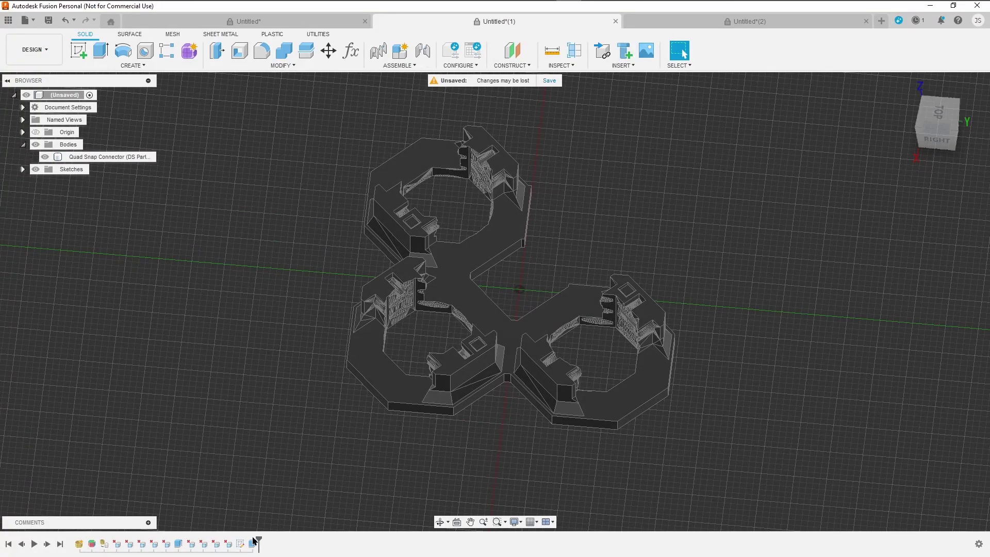
{"action": "left_click_drag", "start_coordinate": [259, 538], "coordinate": [233, 540]}
{"action": "left_click", "coordinate": [940, 130]}
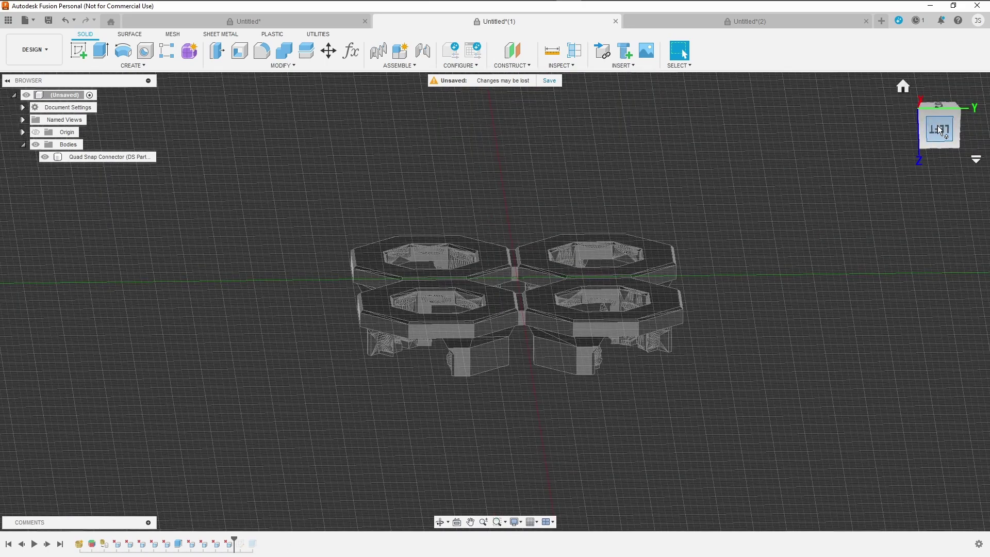
{"action": "left_click_drag", "start_coordinate": [940, 130], "coordinate": [938, 176]}
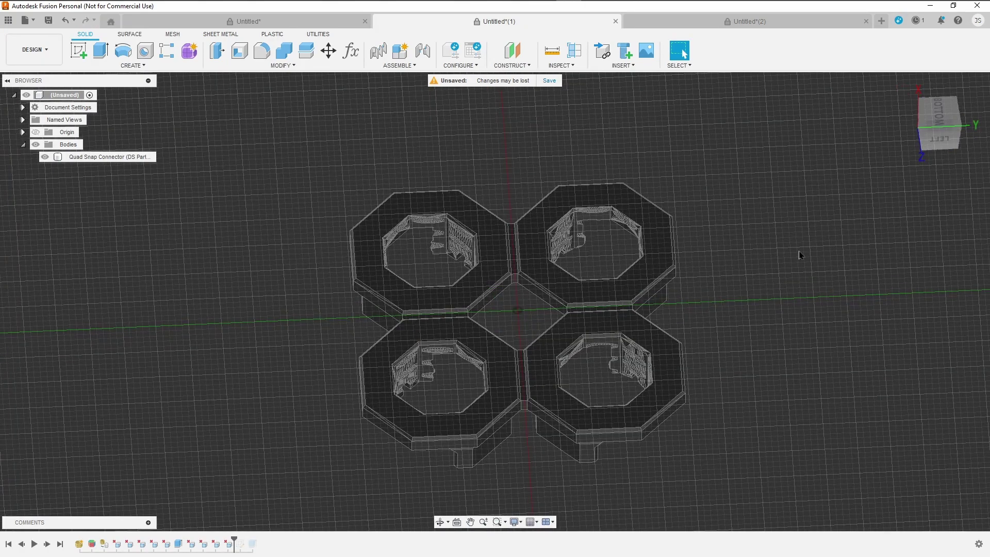